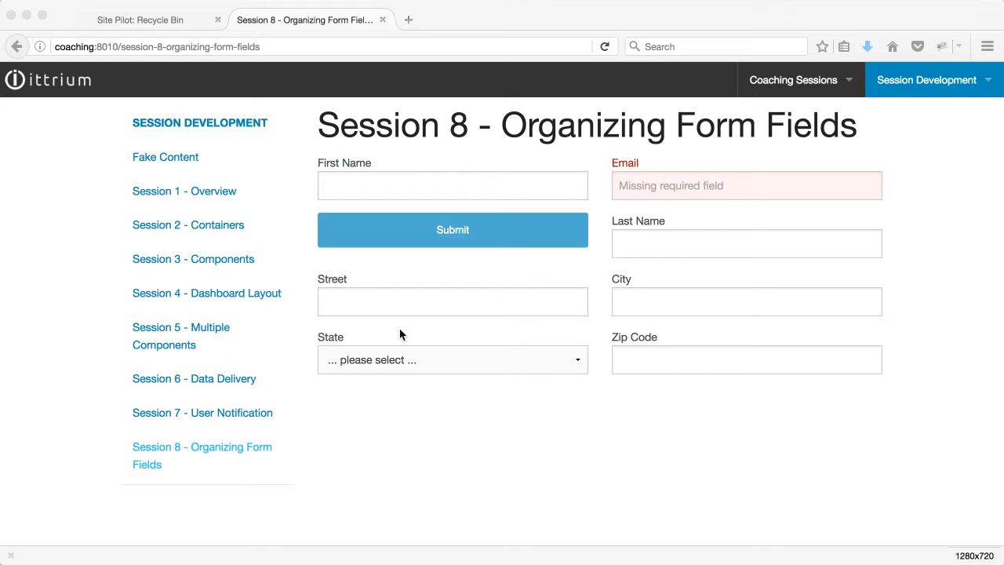
# - In Site Pilot, open the session 8 organizing form fields dashboard for editing and set its Grid Cell Sizes to 24
pyautogui.click(650, 370)
pyautogui.click(133, 23)
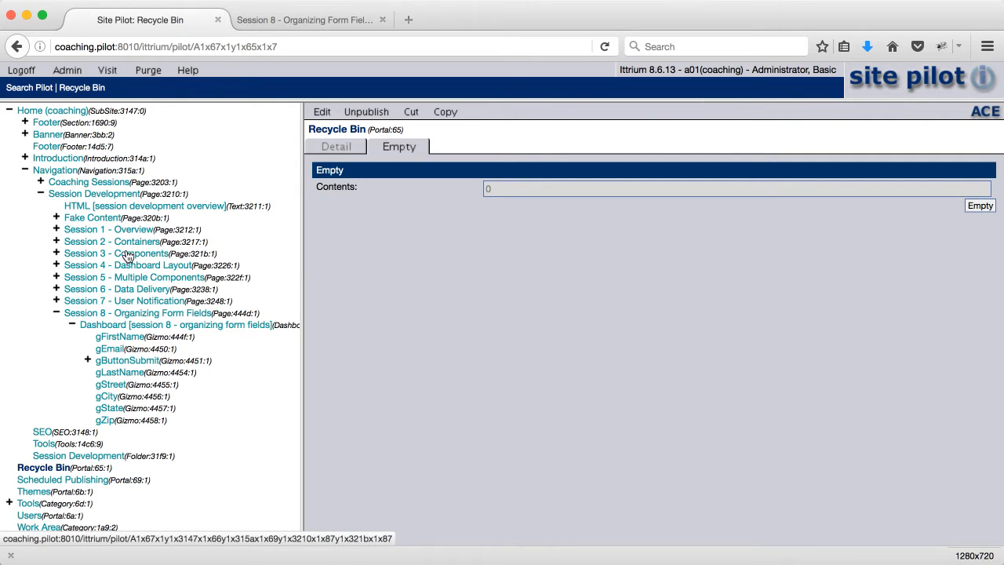
pyautogui.click(133, 329)
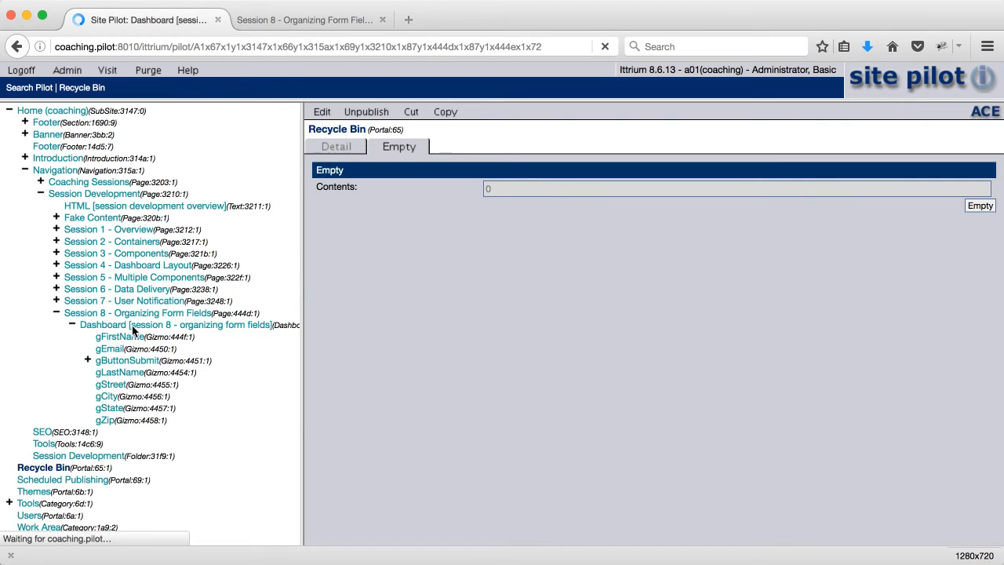
pyautogui.click(322, 112)
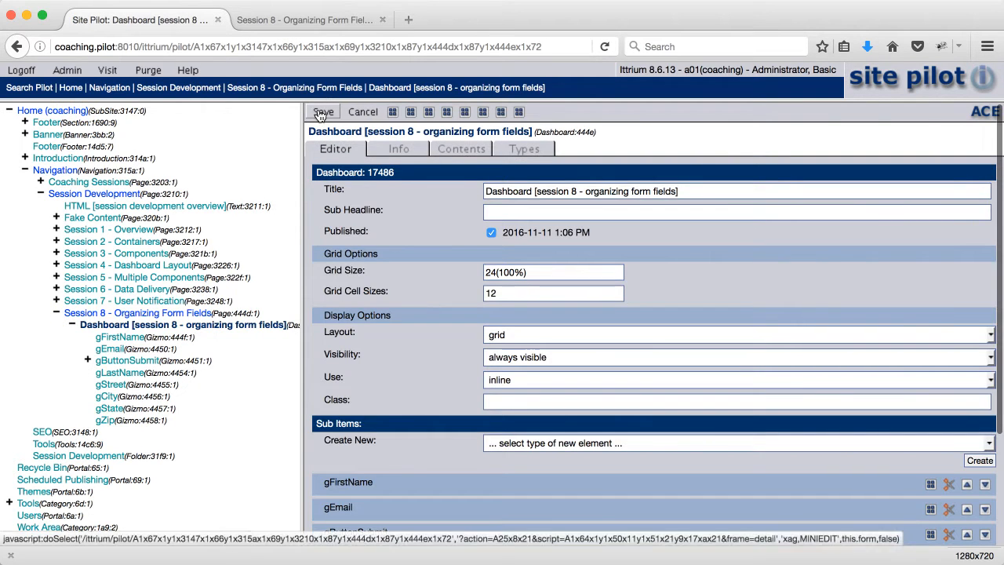
pyautogui.doubleClick(494, 293)
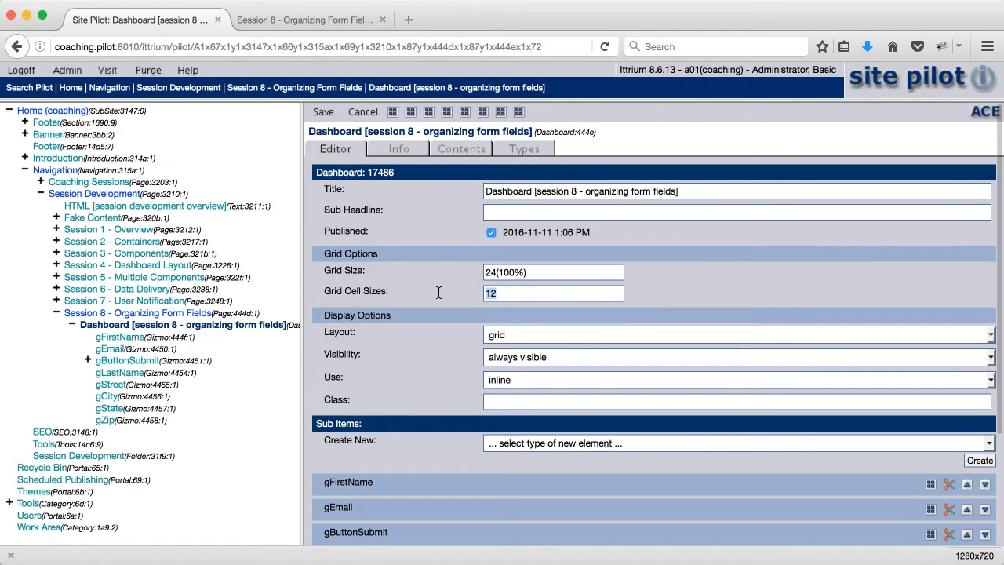
pyautogui.write('24')
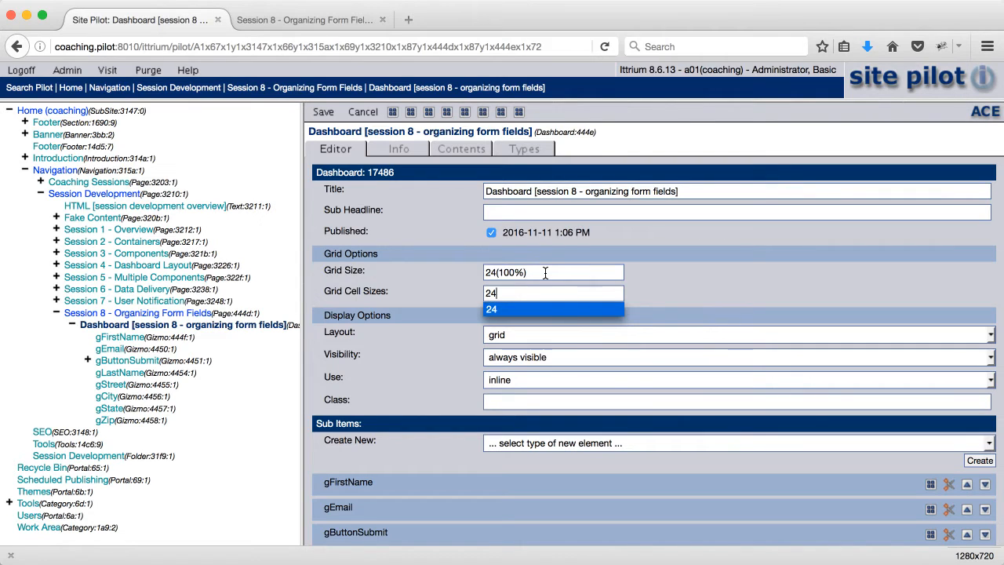
pyautogui.moveTo(546, 272); pyautogui.dragTo(466, 255)
pyautogui.write('12')
pyautogui.press('Tab')
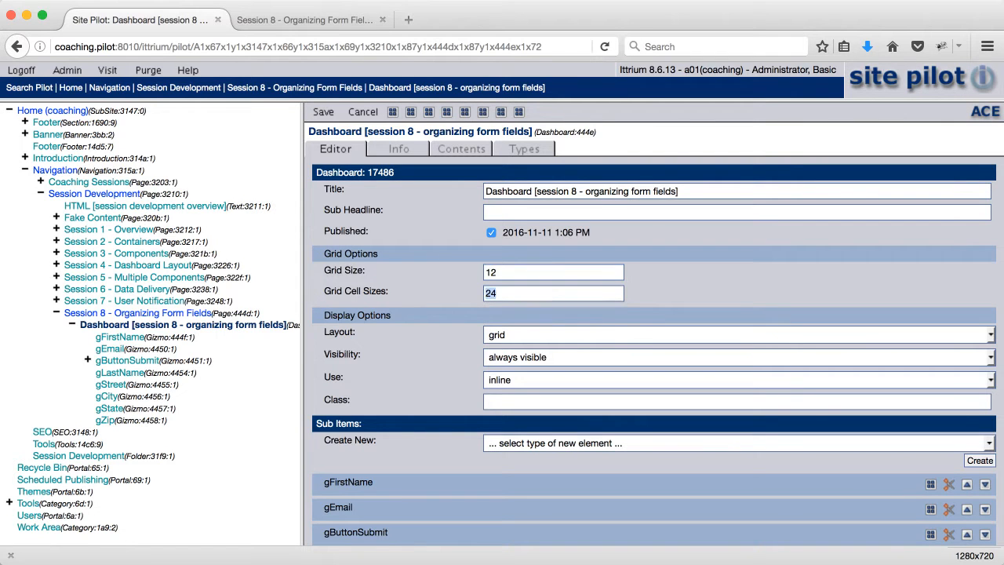
pyautogui.write('12')
pyautogui.press('super+z')
pyautogui.click(497, 274)
pyautogui.press('super+a')
pyautogui.write('24')
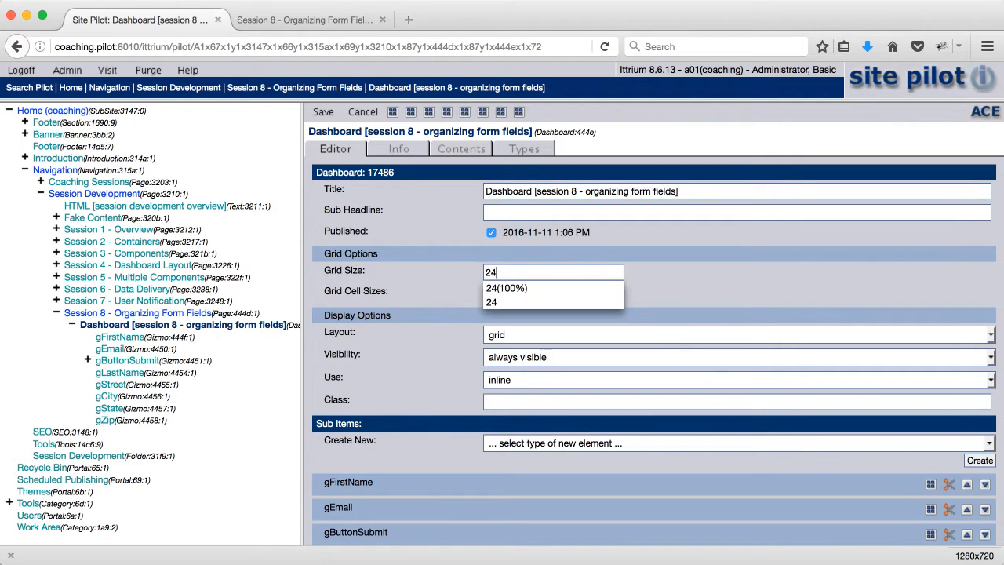
pyautogui.write('(100%)')
pyautogui.click(445, 276)
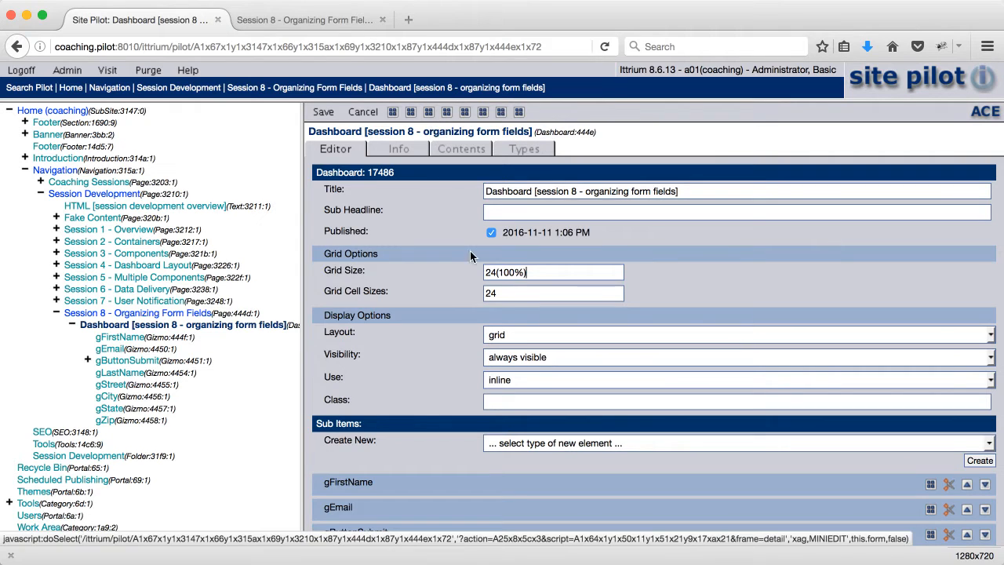
# - Save the dashboard, then reload the published Session 8 page and look over the form field layout
pyautogui.click(324, 112)
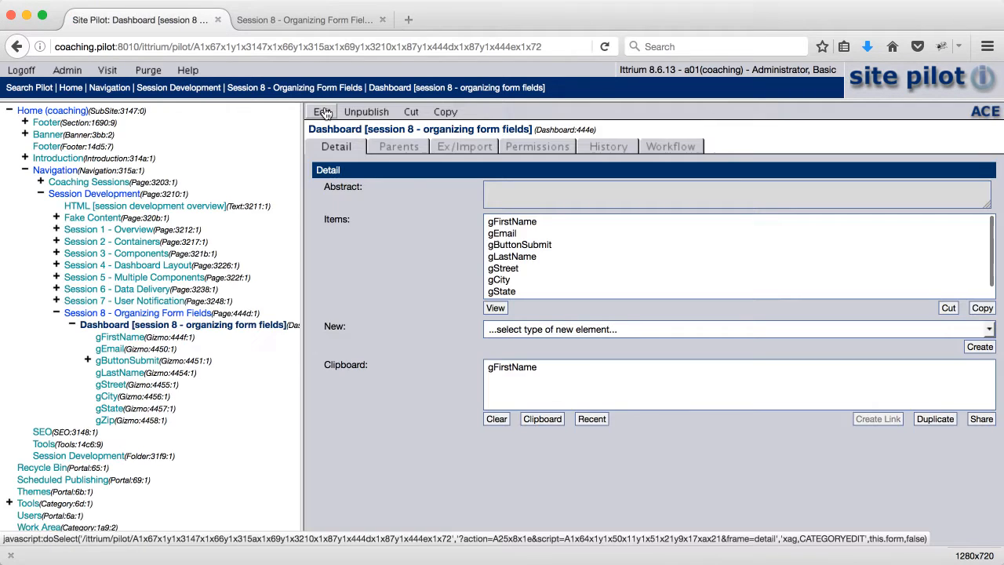
pyautogui.click(328, 19)
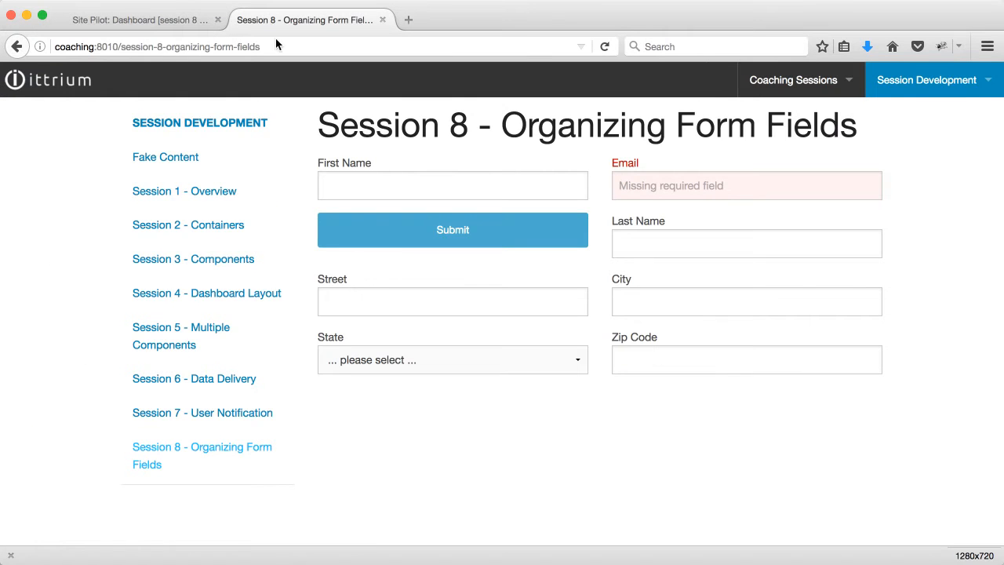
pyautogui.click(607, 46)
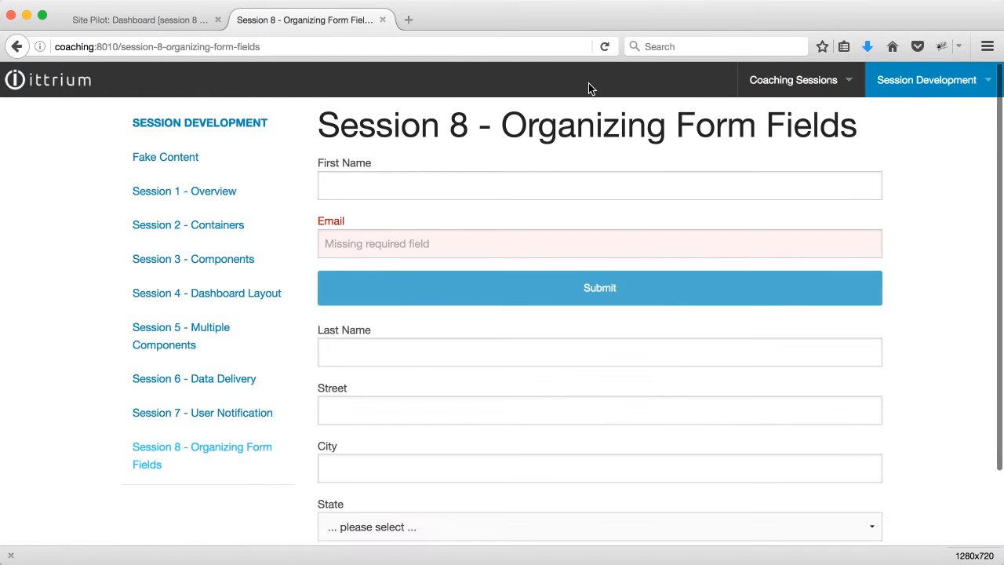
pyautogui.scroll(-2, 594, 198)
pyautogui.scroll(2, 594, 201)
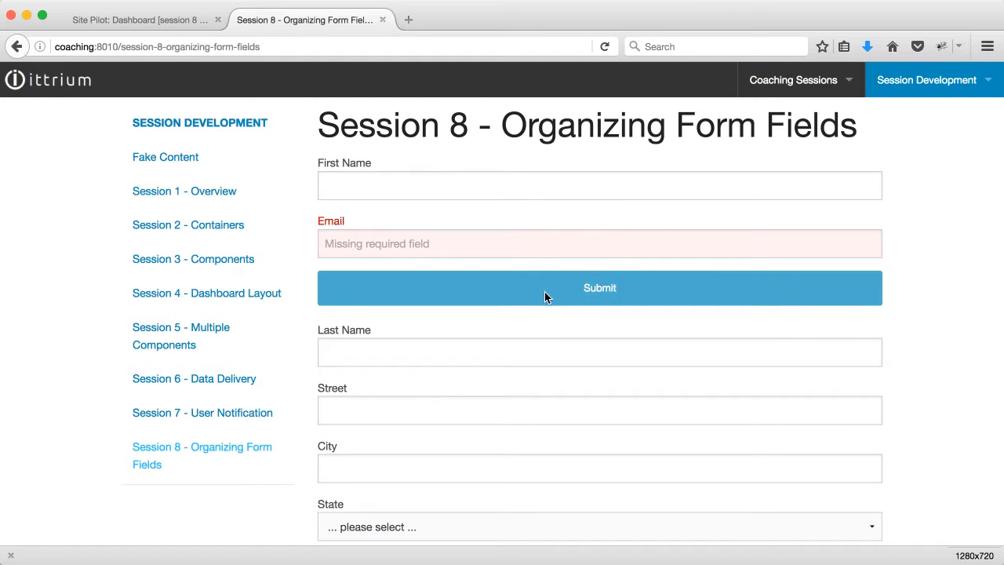
pyautogui.scroll(-2, 470, 456)
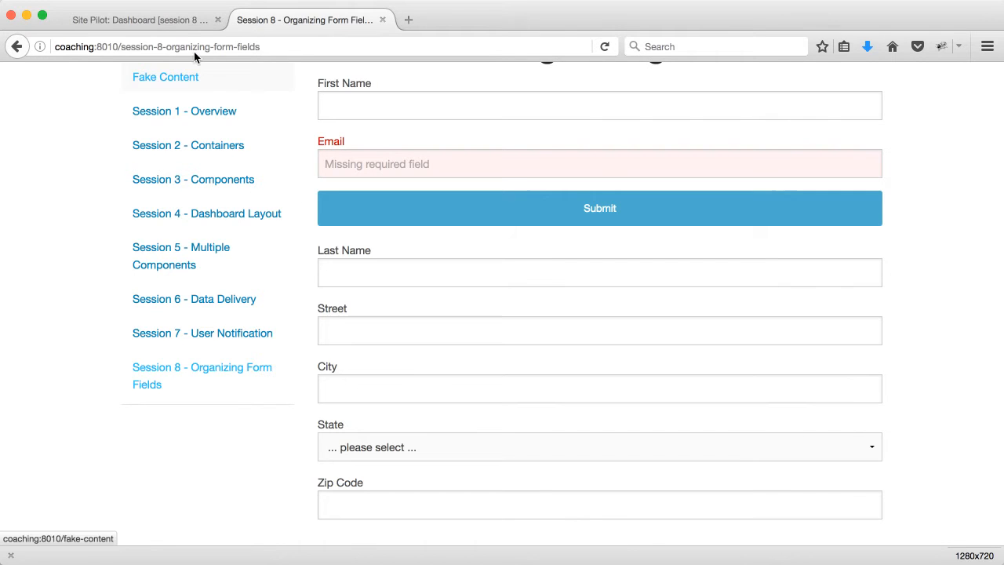
# - Return to Site Pilot and open the session 8 dashboard's contents list for editing
pyautogui.click(177, 20)
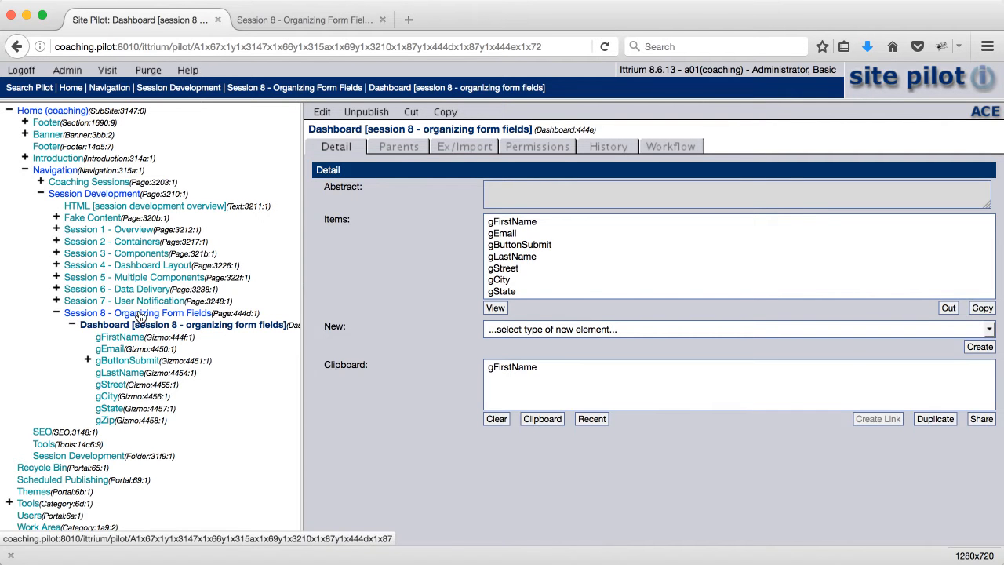
pyautogui.click(322, 112)
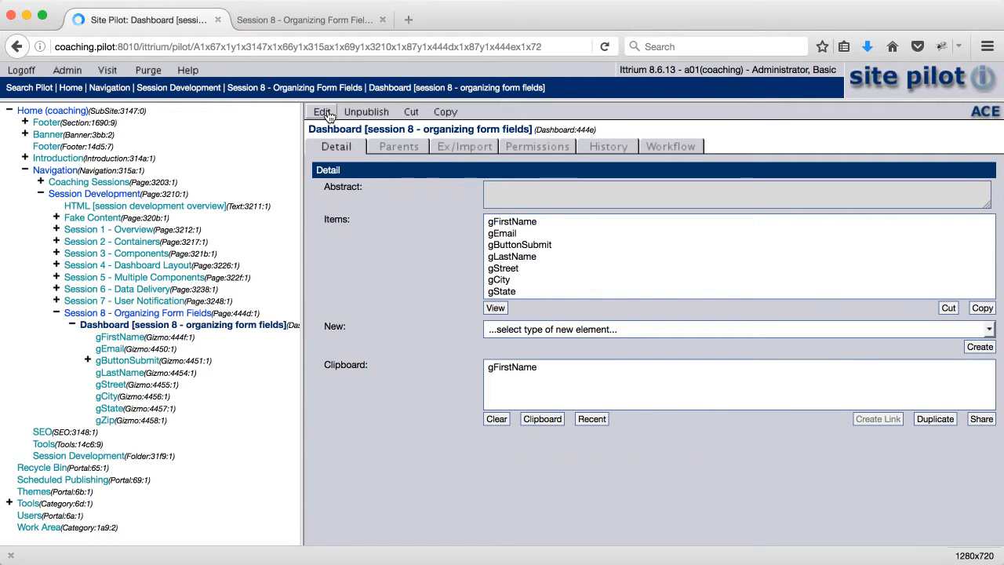
pyautogui.click(456, 149)
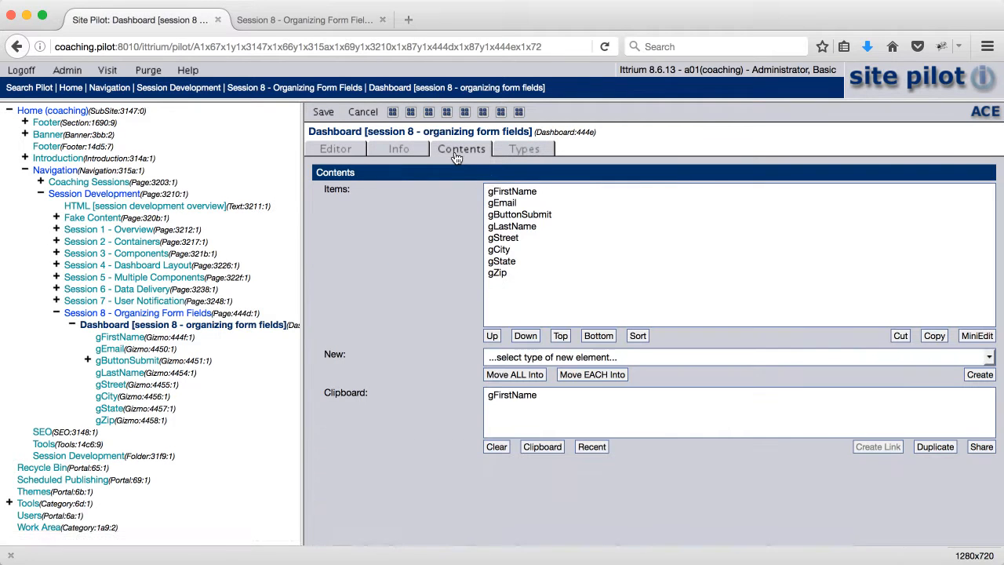
# - Move all the dashboard items except gButtonSubmit together into a single new Grid
pyautogui.click(503, 192)
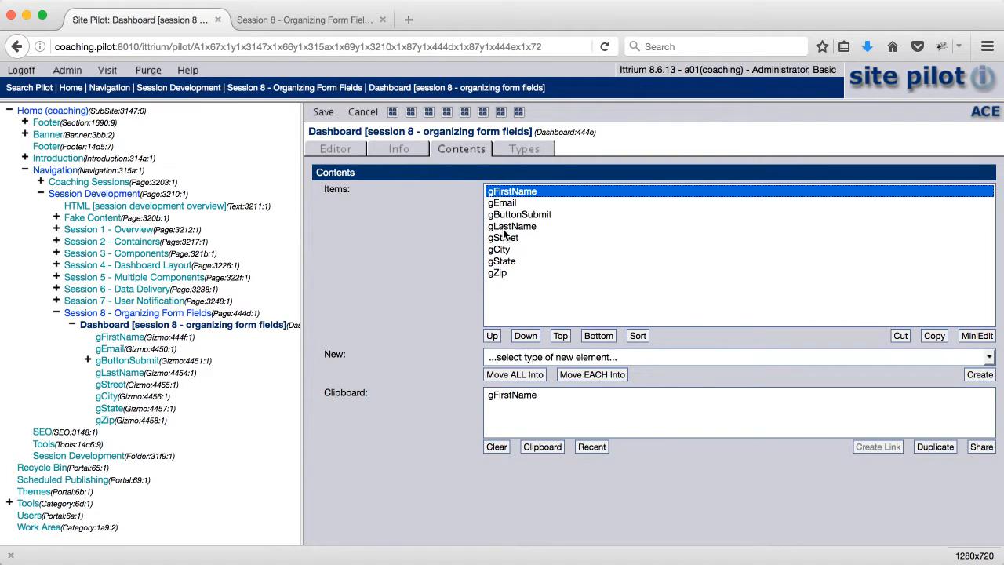
pyautogui.keyDown('super'); pyautogui.click(504, 227); pyautogui.keyUp('super')
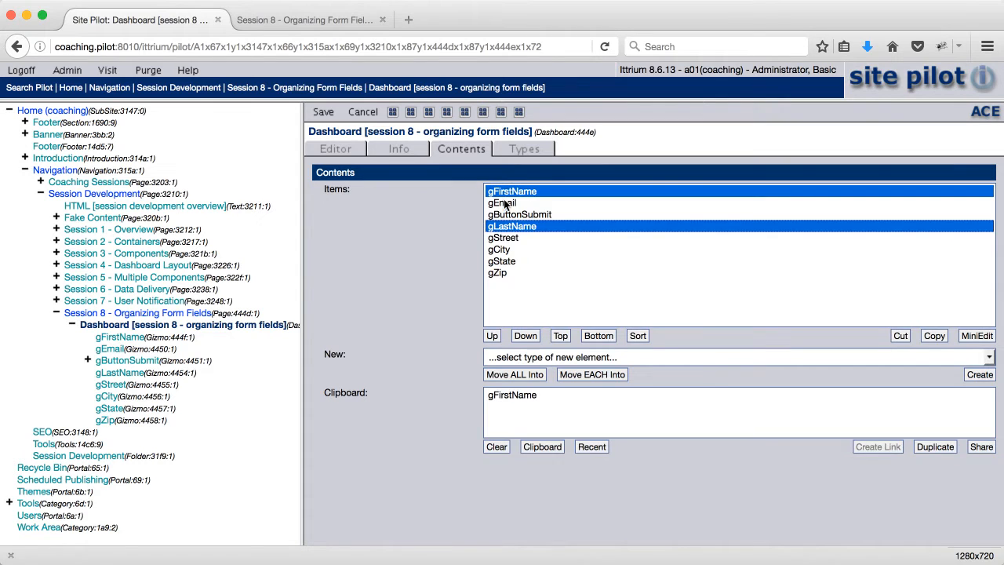
pyautogui.keyDown('super'); pyautogui.click(506, 203); pyautogui.keyUp('super')
pyautogui.keyDown('super'); pyautogui.click(507, 240); pyautogui.keyUp('super')
pyautogui.keyDown('super'); pyautogui.click(506, 249); pyautogui.keyUp('super')
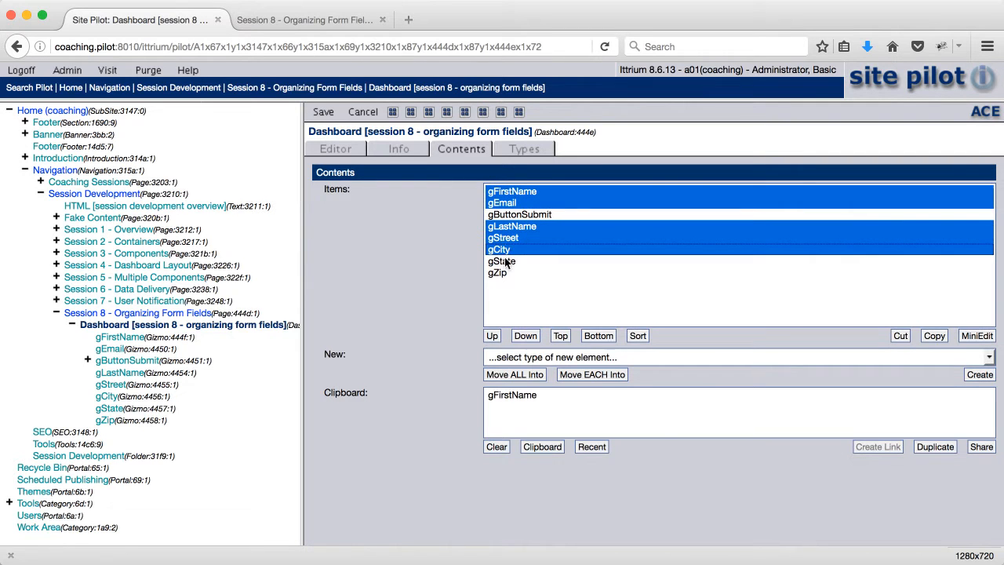
pyautogui.keyDown('super'); pyautogui.click(506, 261); pyautogui.keyUp('super')
pyautogui.keyDown('super'); pyautogui.click(503, 273); pyautogui.keyUp('super')
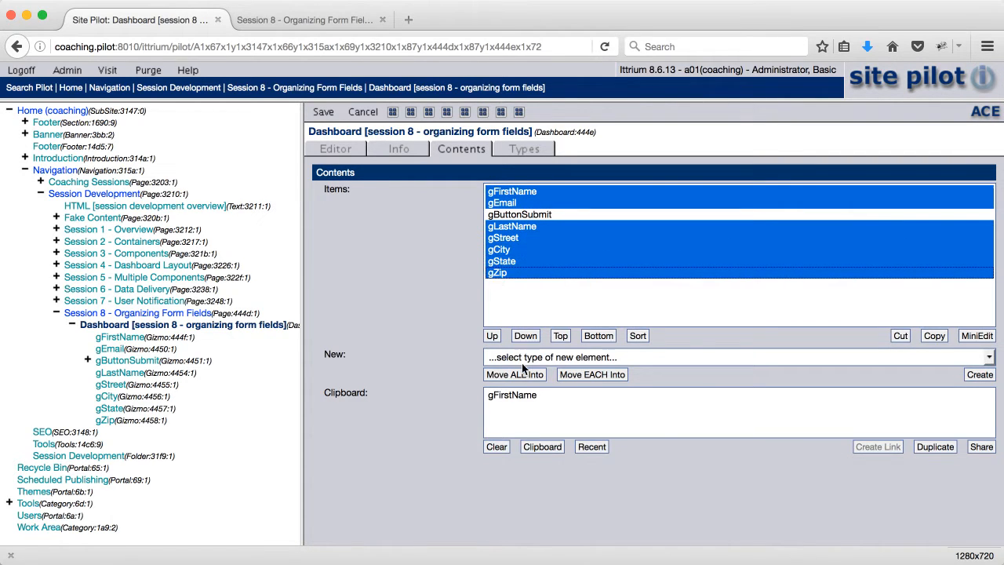
pyautogui.click(519, 357)
pyautogui.click(515, 419)
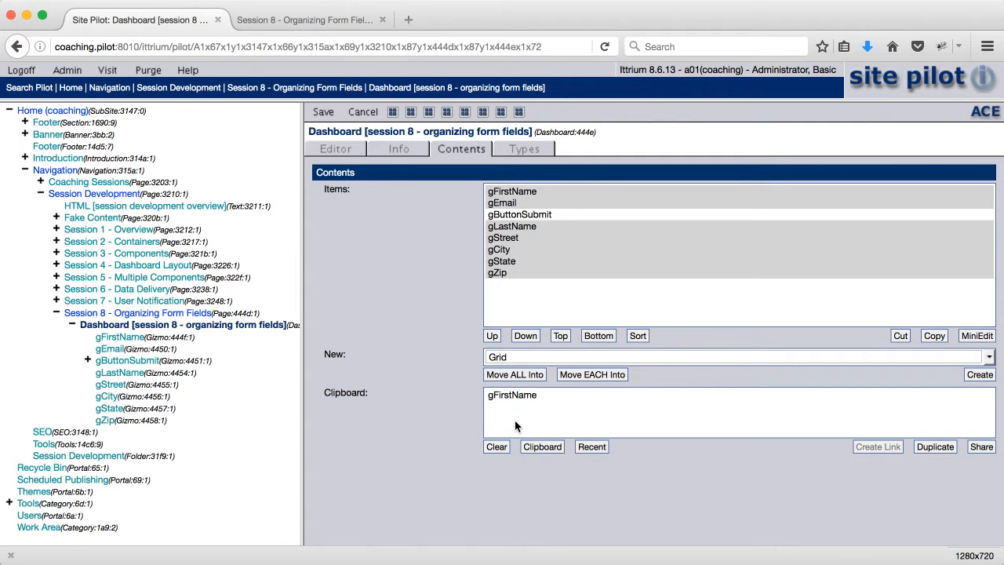
pyautogui.click(514, 375)
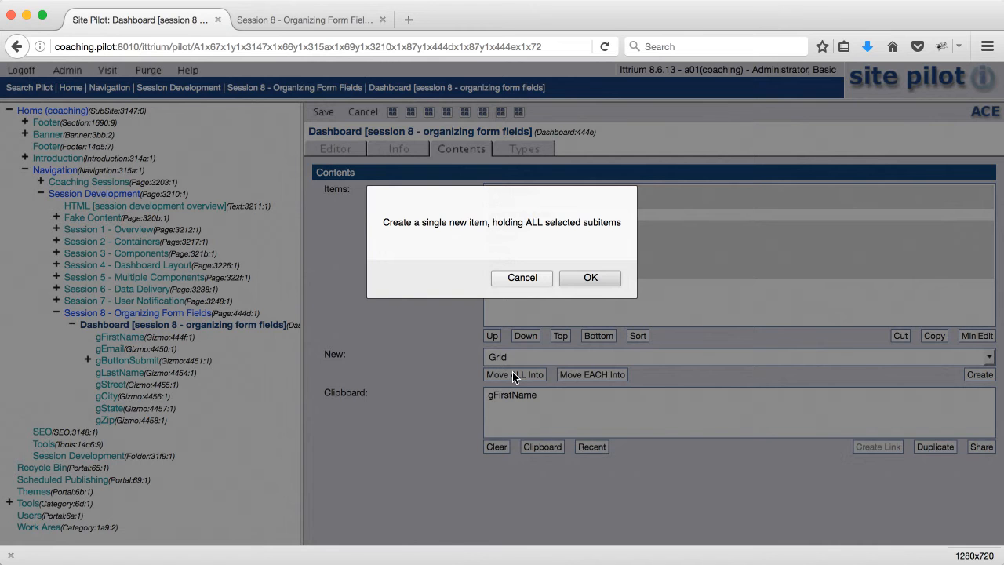
pyautogui.click(586, 278)
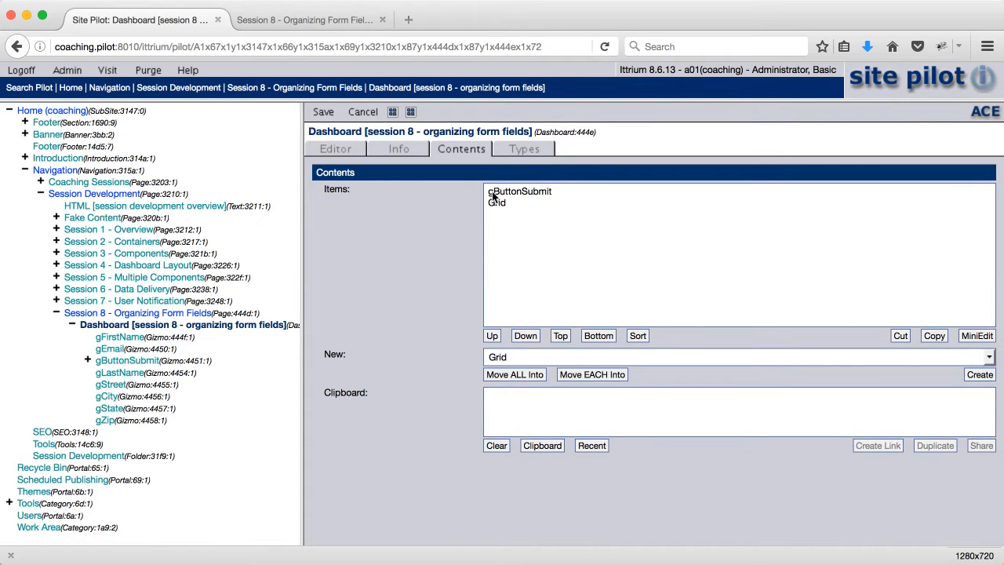
# - Open the new grid holding the form fields and change its title to Grid [form fields]
pyautogui.click(393, 113)
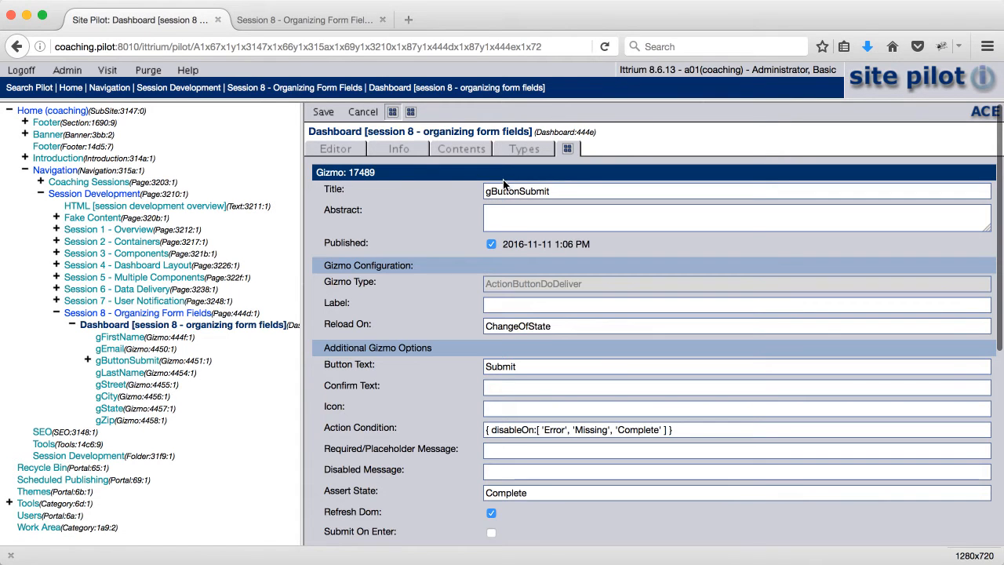
pyautogui.click(412, 113)
pyautogui.click(513, 190)
pyautogui.write('[form')
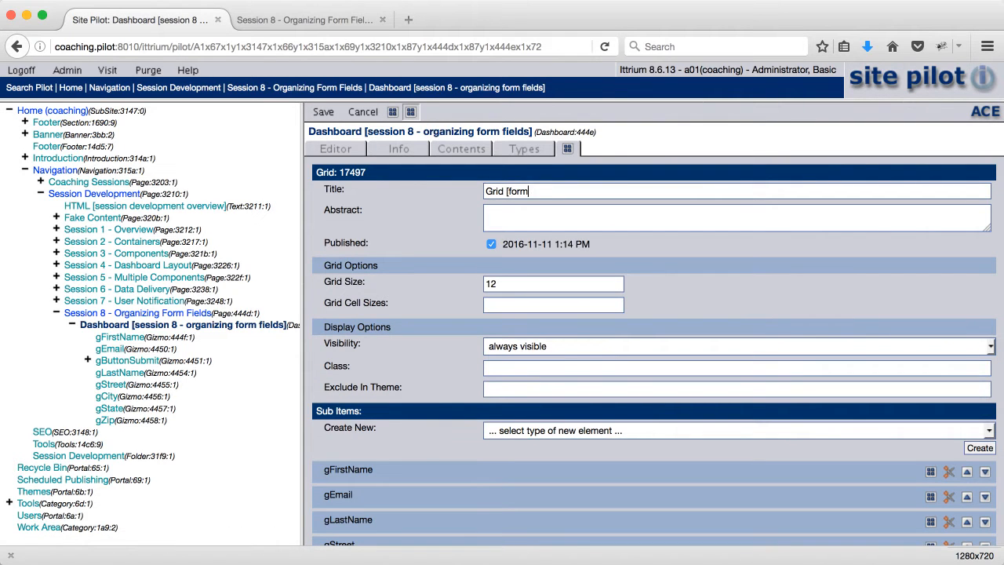
pyautogui.write(' fields')
# - Set the Grid Size of Grid [form fields] to 24(100%)
pyautogui.moveTo(528, 285); pyautogui.dragTo(459, 284)
pyautogui.click(499, 283)
pyautogui.press('Left')
pyautogui.press('Left')
pyautogui.write('2')
pyautogui.press('Delete')
pyautogui.press('Delete')
pyautogui.write('4')
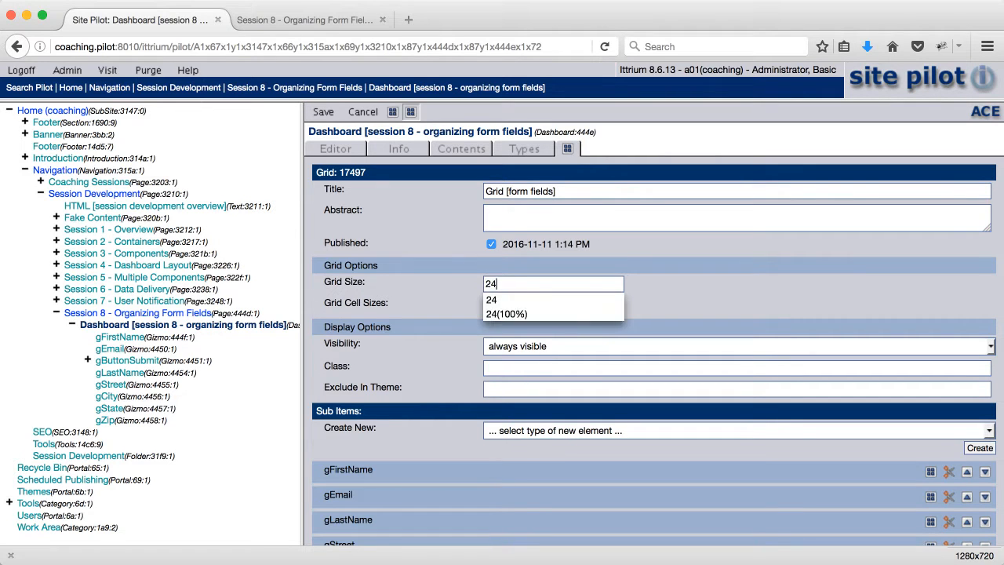
pyautogui.write('(100%)')
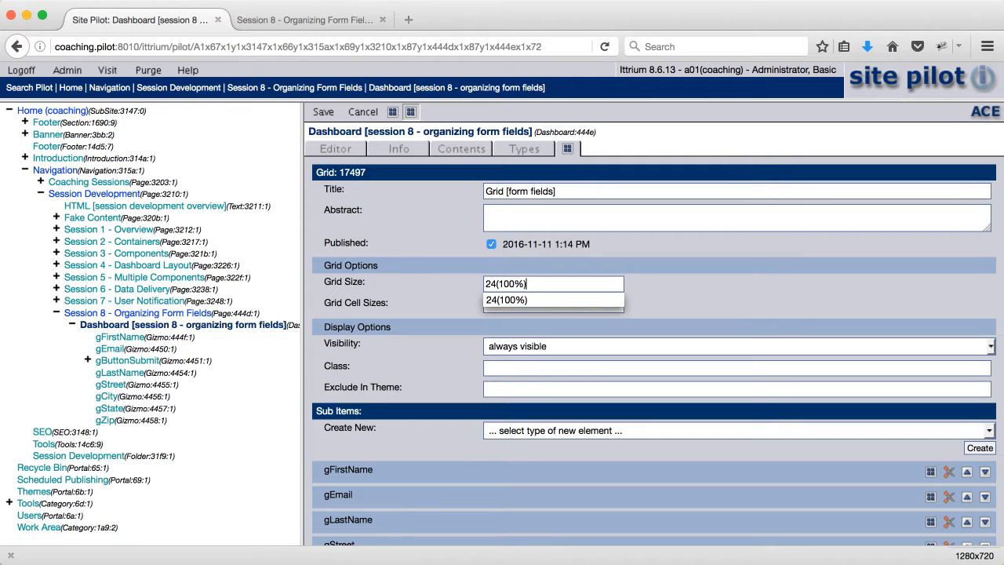
# - Set the Grid Cell Sizes of Grid [form fields] to 24
pyautogui.press('Tab')
pyautogui.write('12')
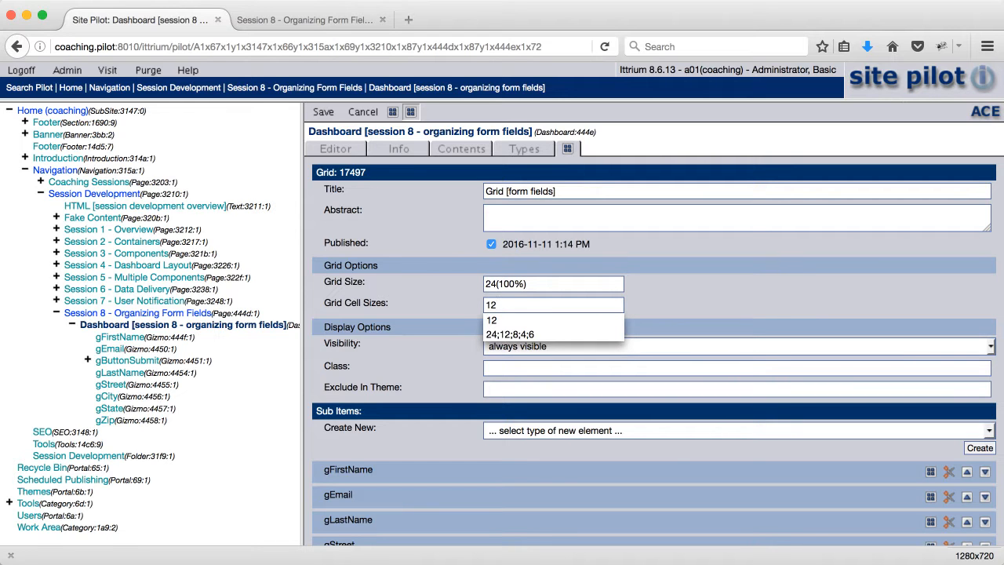
pyautogui.press('BackSpace')
pyautogui.press('BackSpace')
pyautogui.write('24')
# - In the dashboard's contents, move gButtonSubmit into its own new Grid
pyautogui.click(453, 152)
pyautogui.click(510, 192)
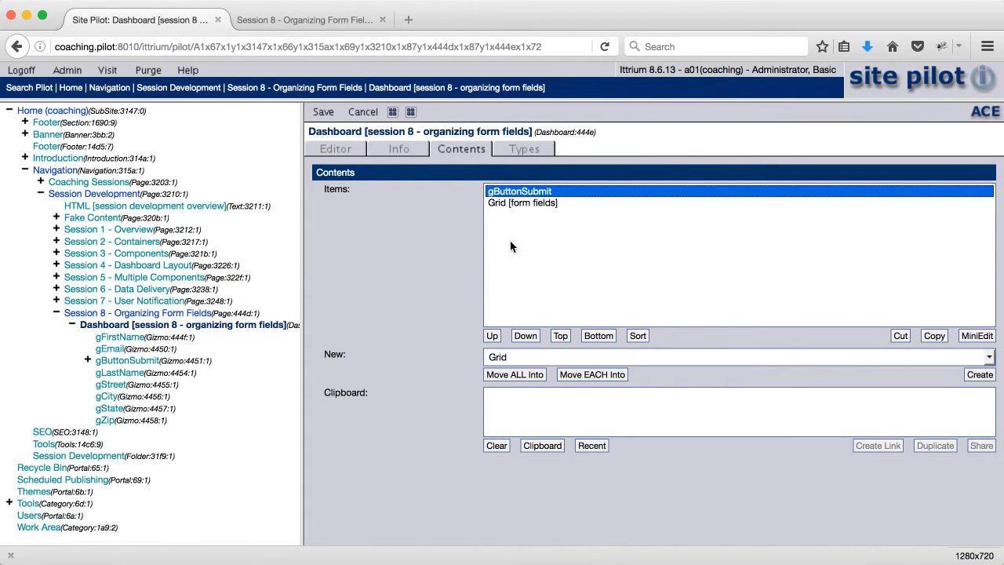
pyautogui.click(514, 374)
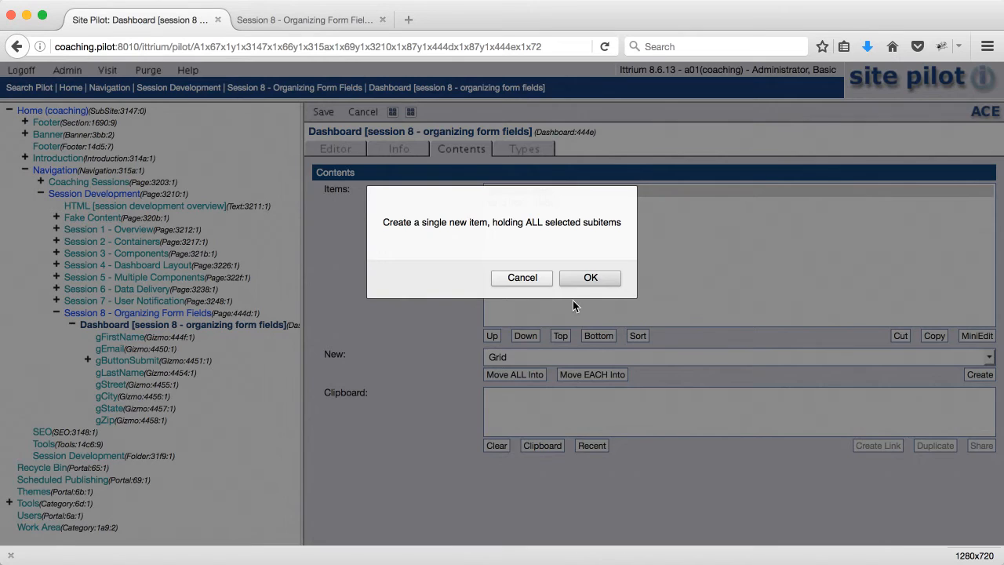
pyautogui.click(588, 278)
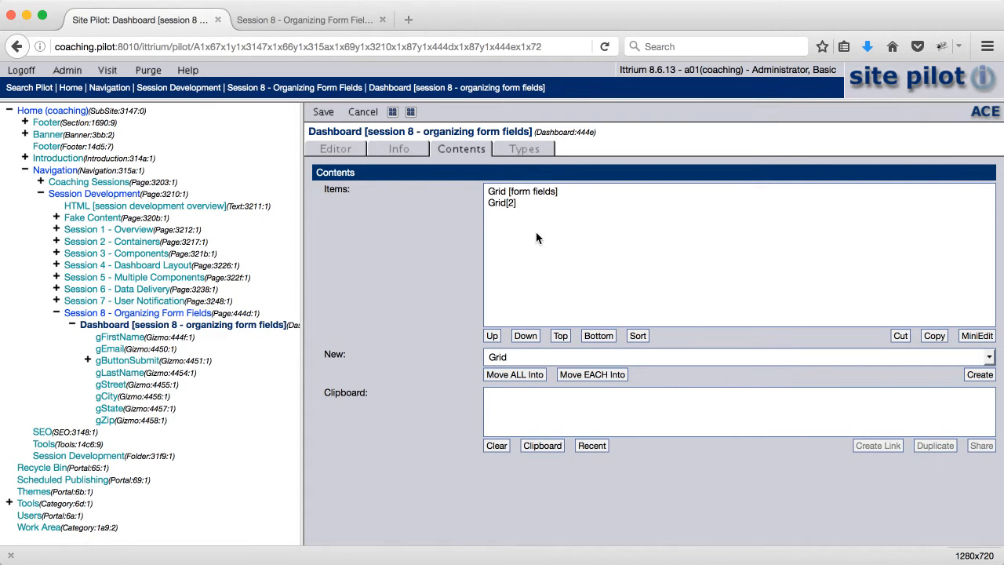
# - Open the new grid holding the submit button and change its title to Grid [buttons]
pyautogui.doubleClick(508, 201)
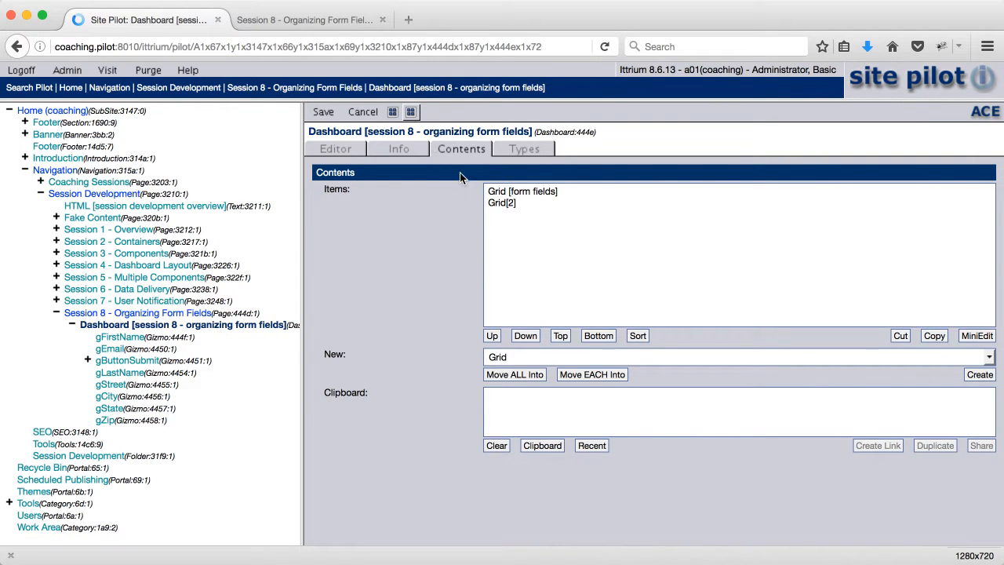
pyautogui.write('[buttons')
pyautogui.press('Tab')
# - Set the Grid Size of Grid [buttons] to 24 and its Grid Cell Sizes to 8, and save the dashboard
pyautogui.press('Tab')
pyautogui.write('24')
pyautogui.press('Tab')
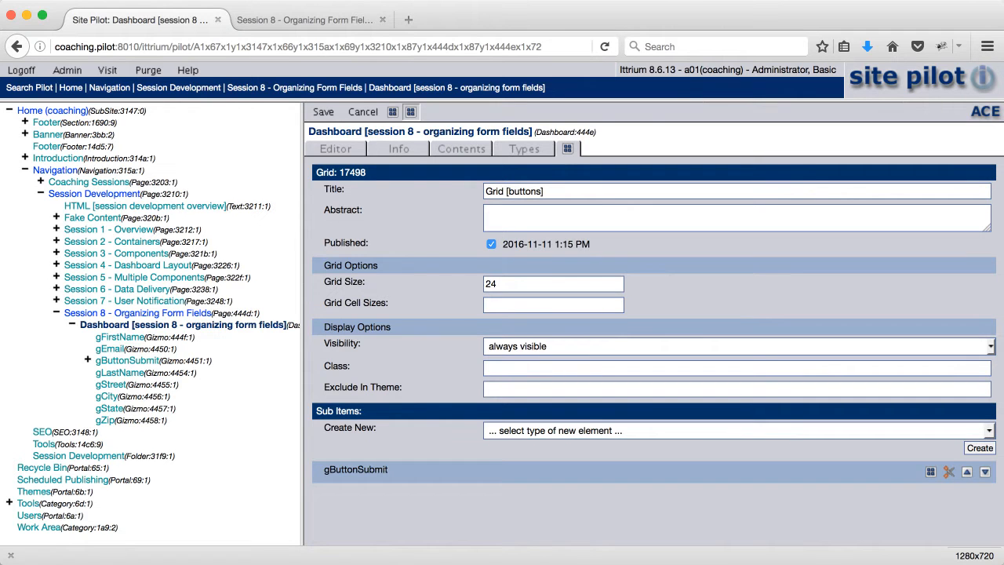
pyautogui.write('8')
pyautogui.click(323, 111)
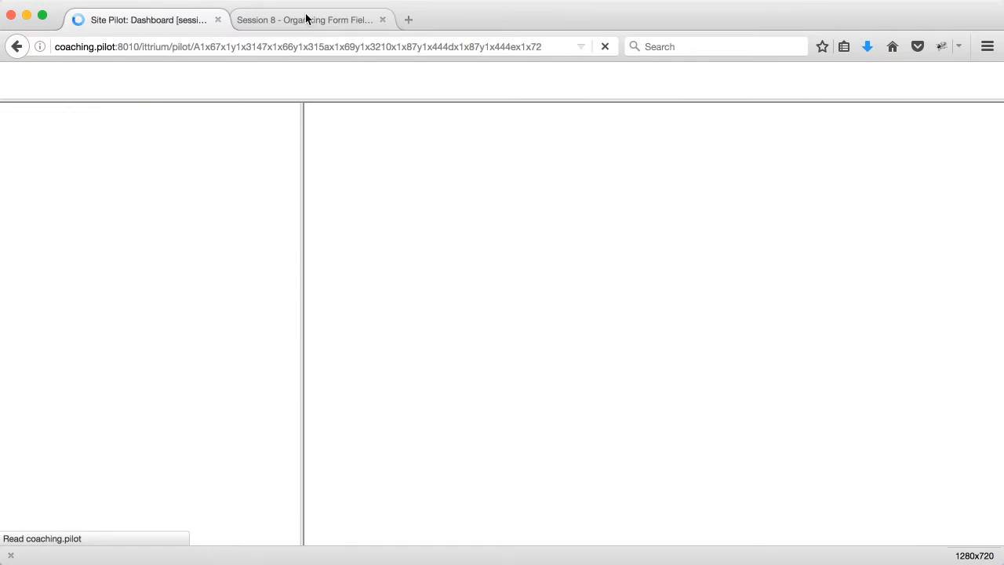
# - Reload the Session 8 - Organizing Form Fields page and examine the order of the fields and the width of the submit button
pyautogui.click(314, 16)
pyautogui.click(603, 47)
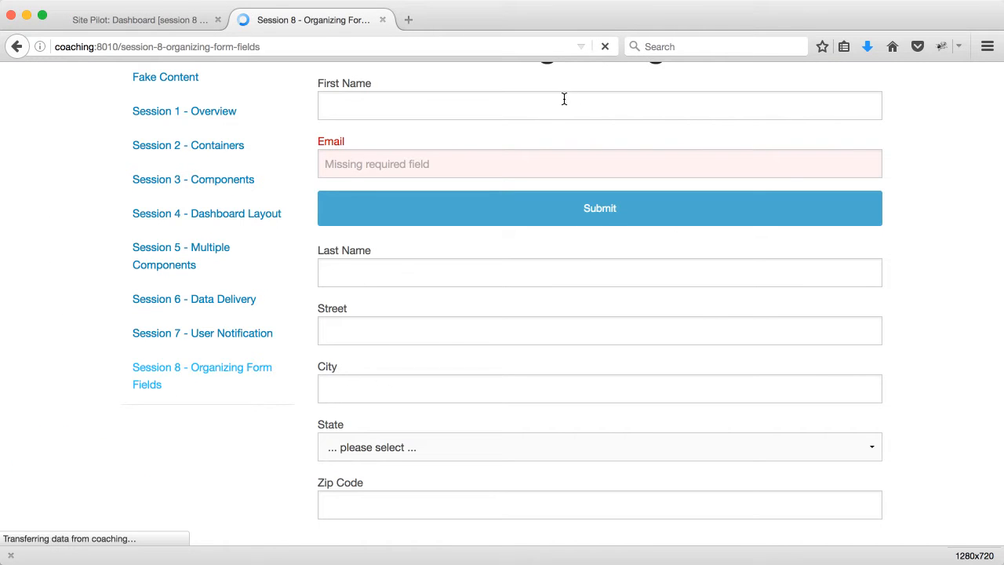
pyautogui.scroll(1, 532, 191)
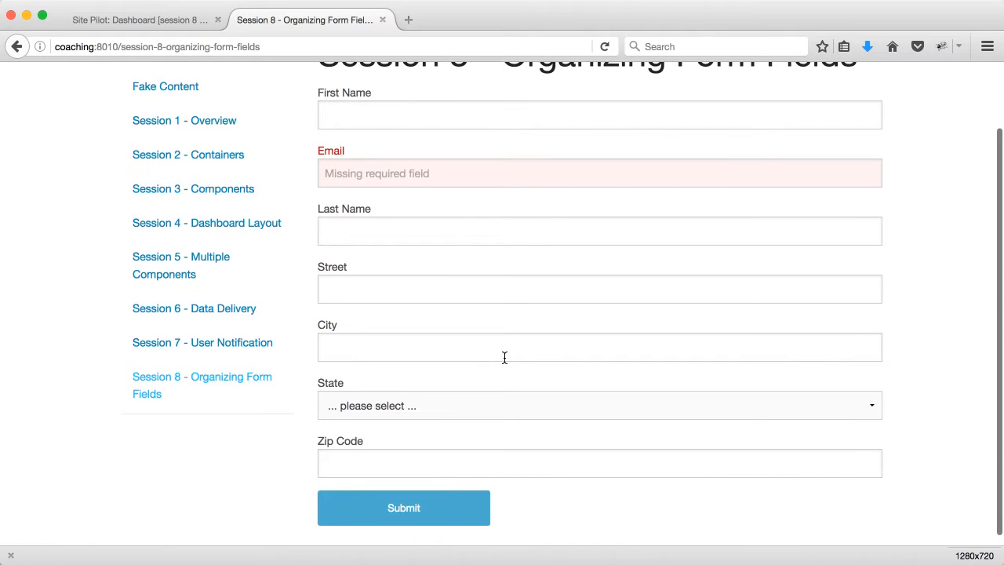
pyautogui.scroll(3, 468, 324)
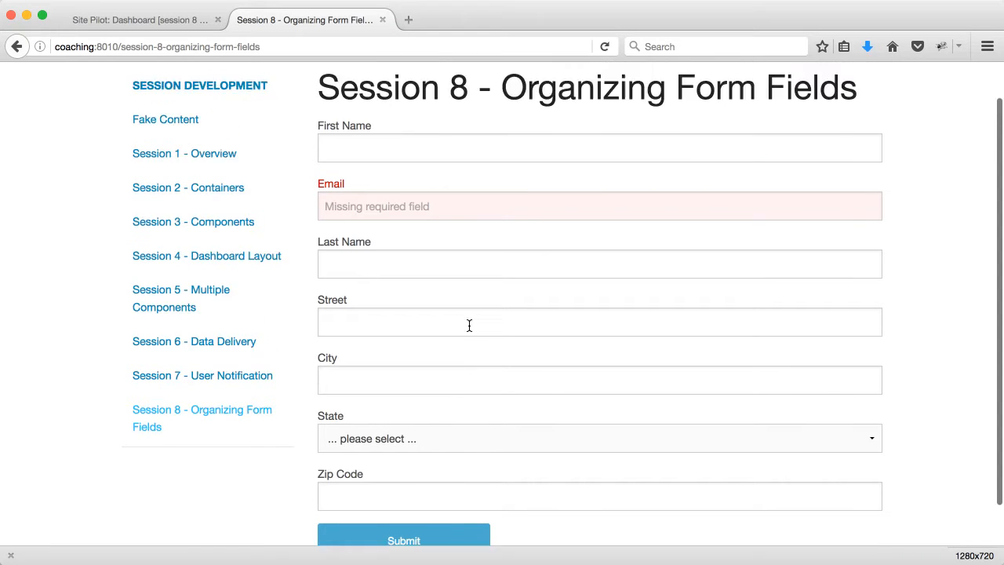
pyautogui.scroll(-2, 468, 328)
pyautogui.scroll(2, 468, 328)
pyautogui.scroll(-1, 468, 327)
pyautogui.scroll(-1, 468, 328)
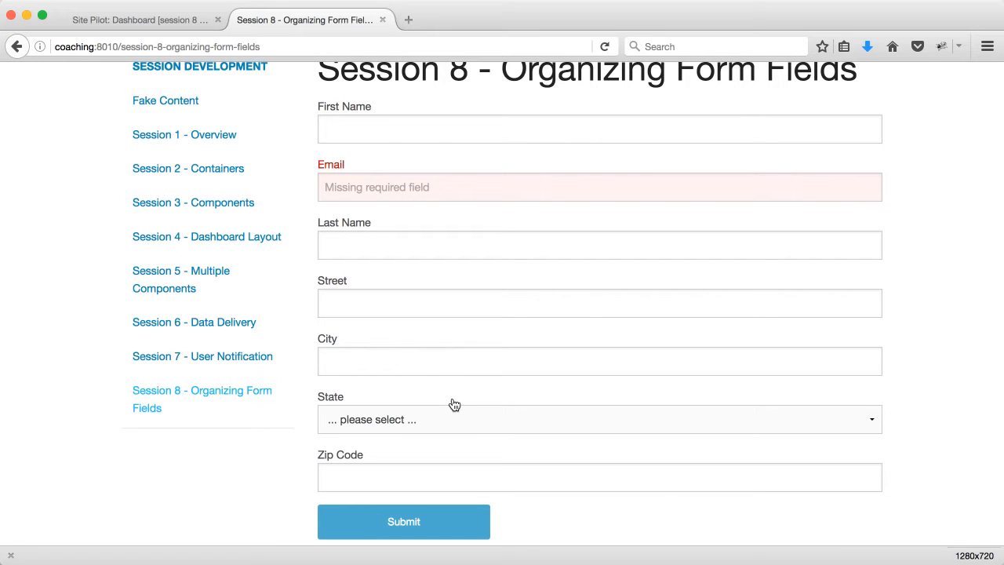
# - Back in Site Pilot, open Grid [form fields] for editing and move gLastName above gEmail in its contents
pyautogui.click(169, 23)
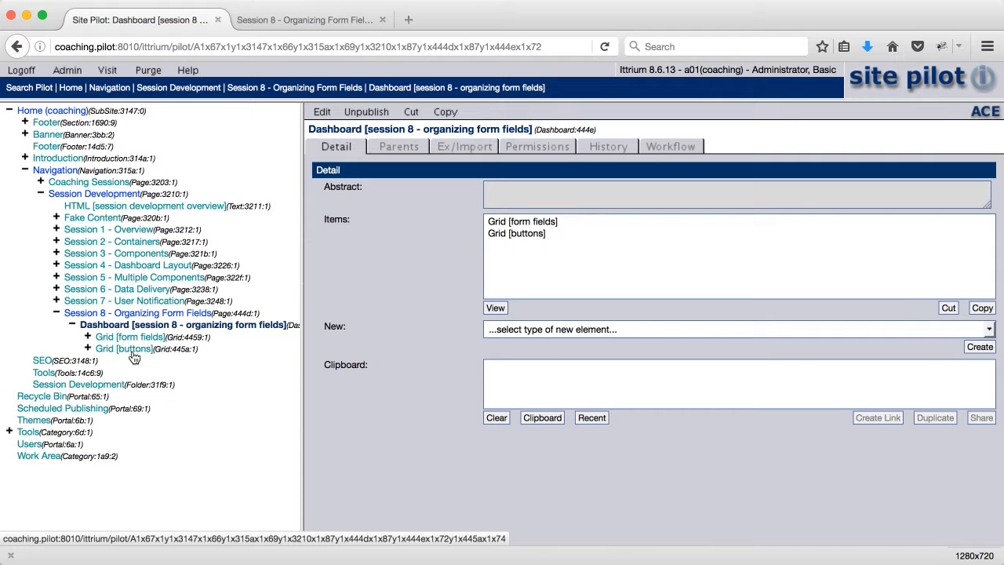
pyautogui.click(88, 336)
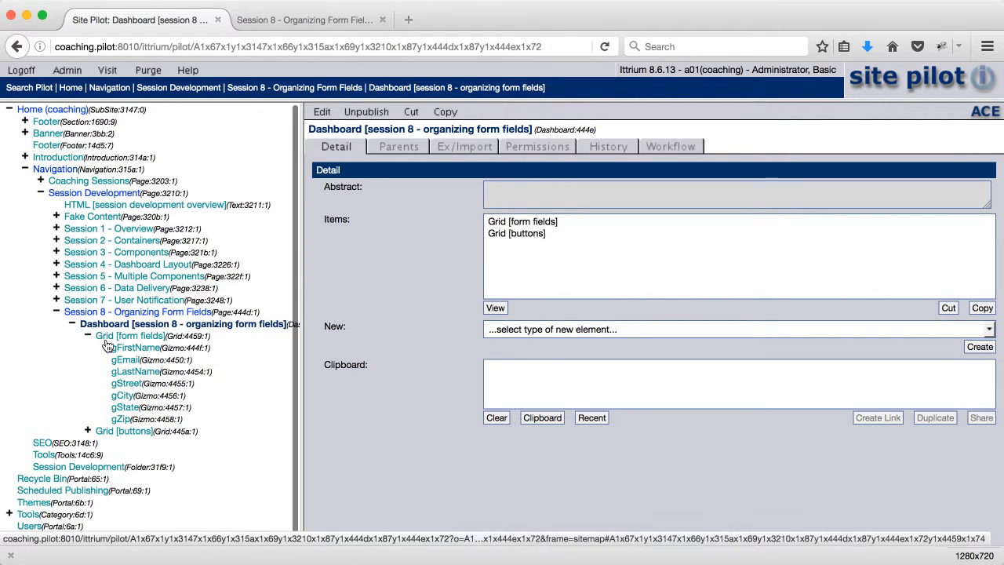
pyautogui.click(117, 335)
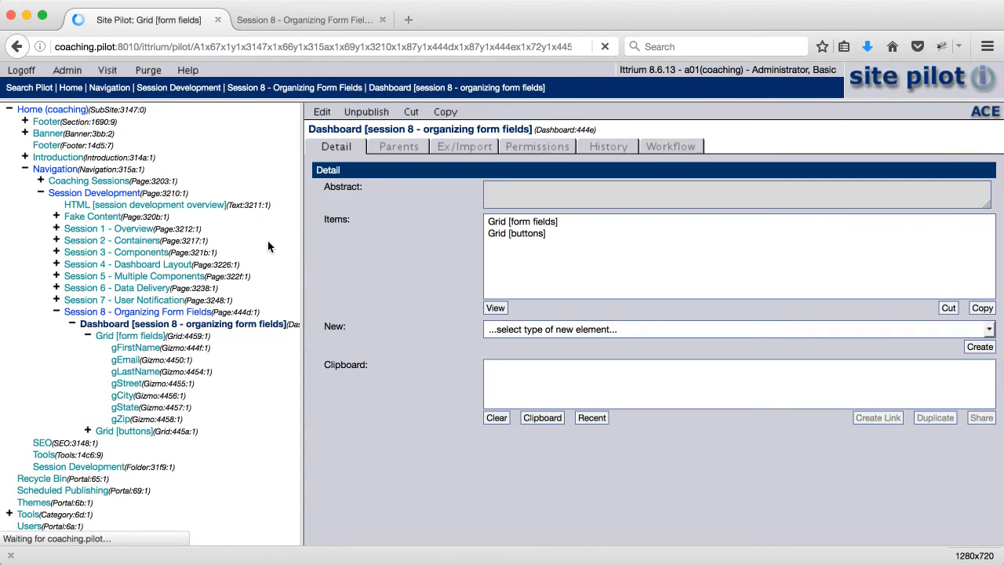
pyautogui.click(322, 112)
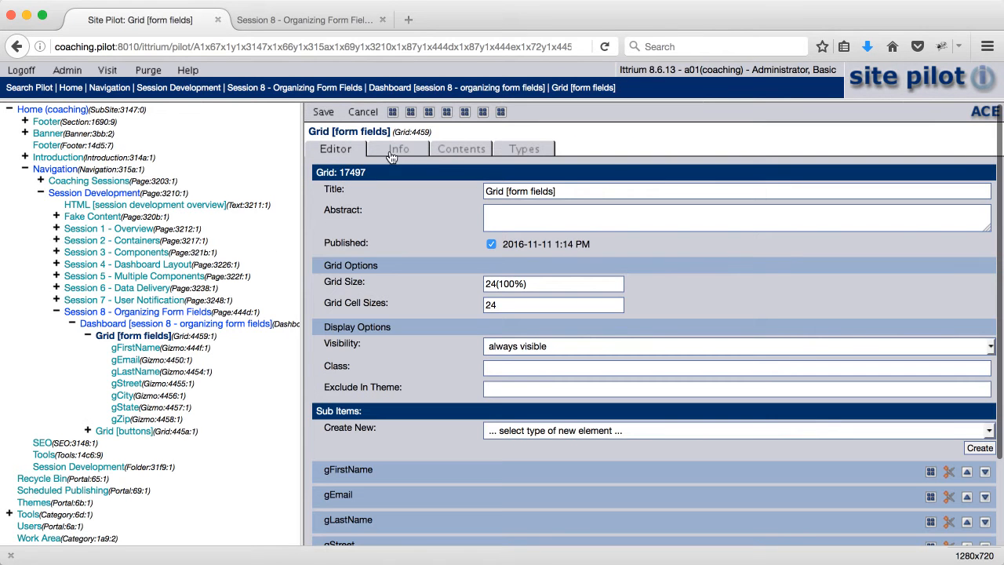
pyautogui.click(463, 154)
pyautogui.click(494, 215)
pyautogui.click(491, 336)
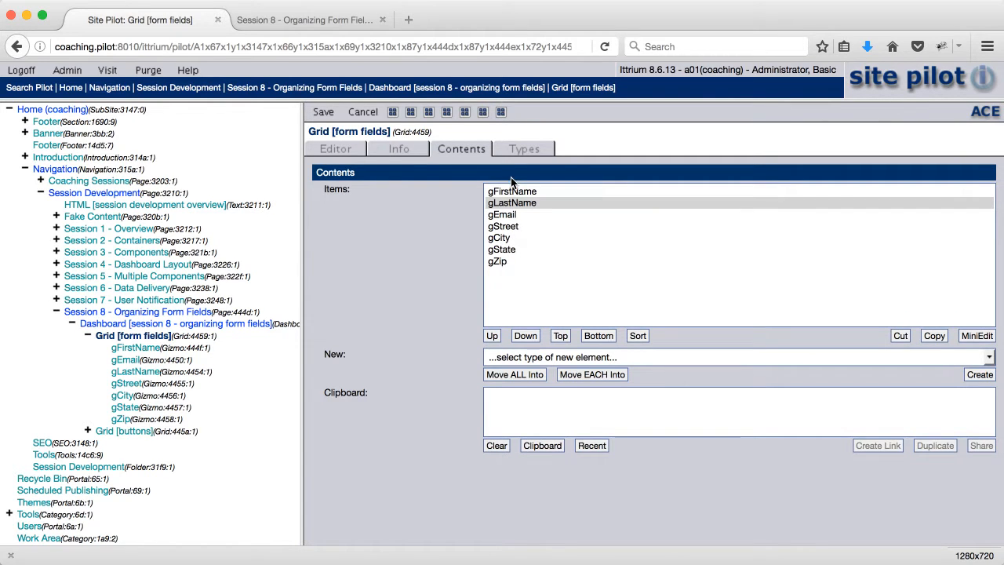
# - Group gFirstName and gLastName into a single new Grid and move that grid to the first place in the contents
pyautogui.click(342, 19)
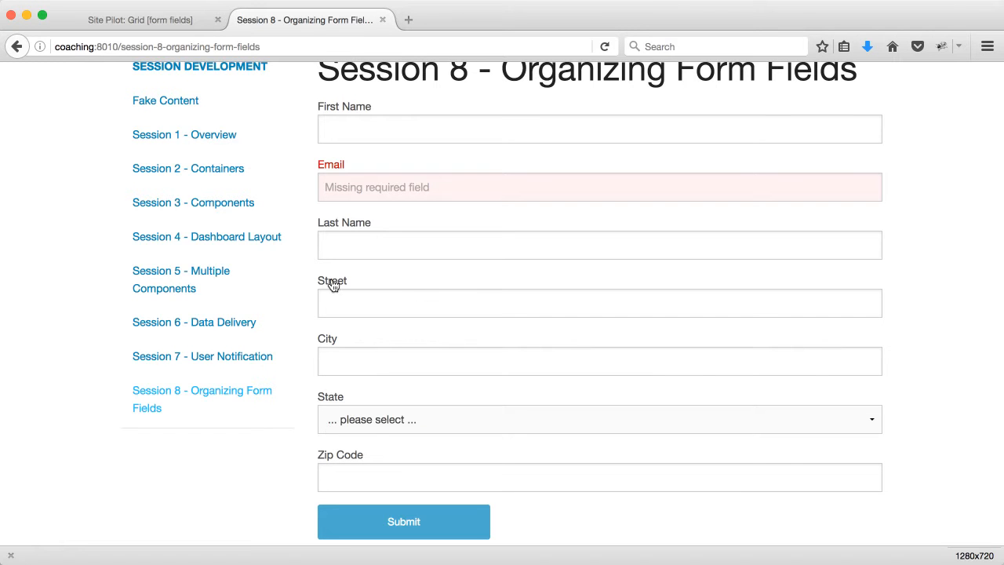
pyautogui.click(224, 24)
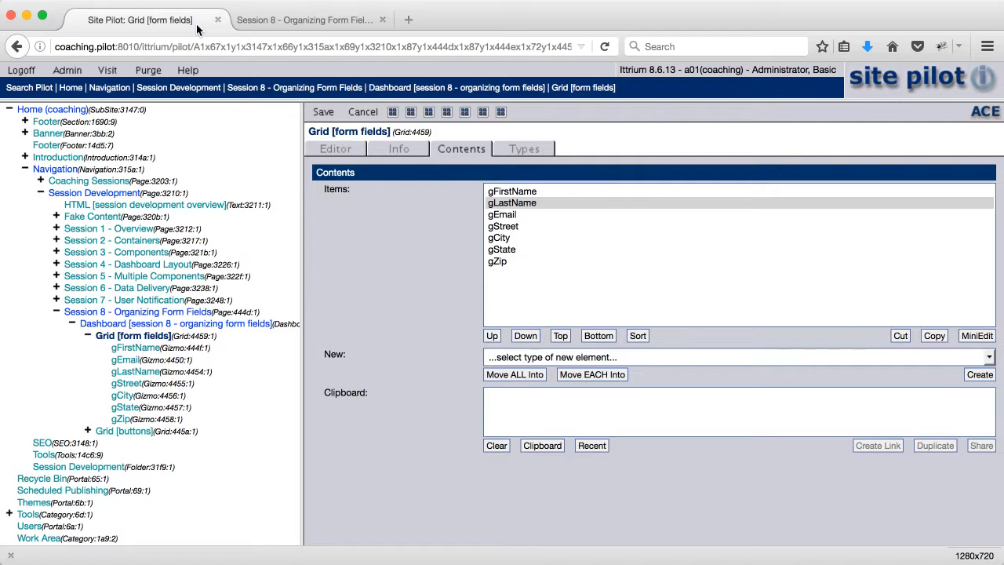
pyautogui.click(504, 192)
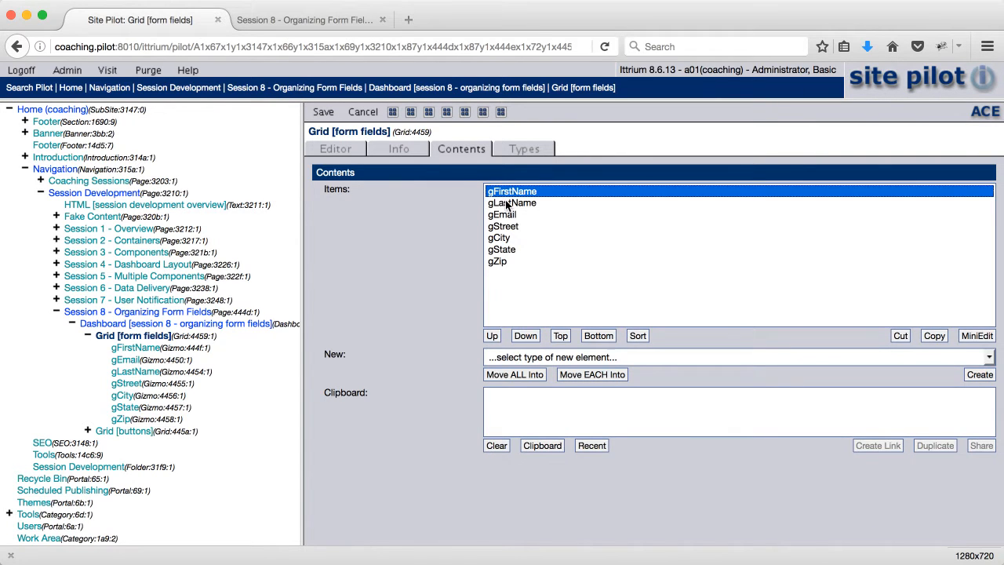
pyautogui.keyDown('shift'); pyautogui.click(506, 203); pyautogui.keyUp('shift')
pyautogui.click(537, 360)
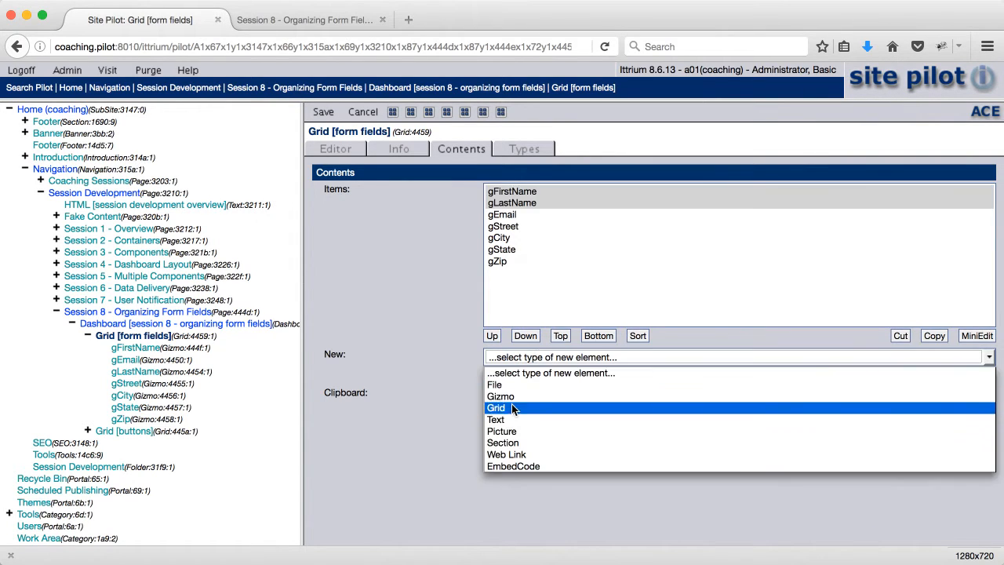
pyautogui.click(511, 403)
pyautogui.click(512, 375)
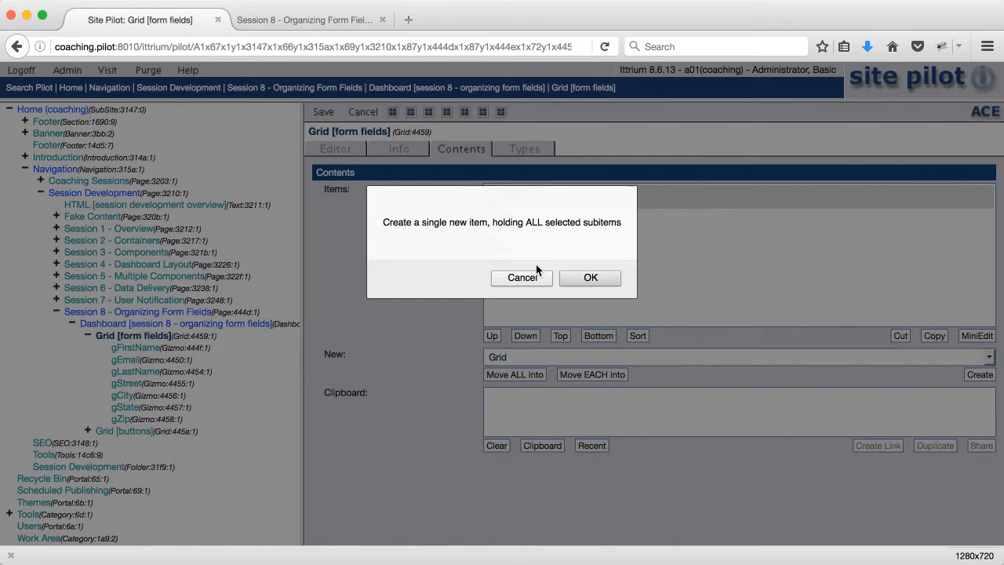
pyautogui.click(585, 277)
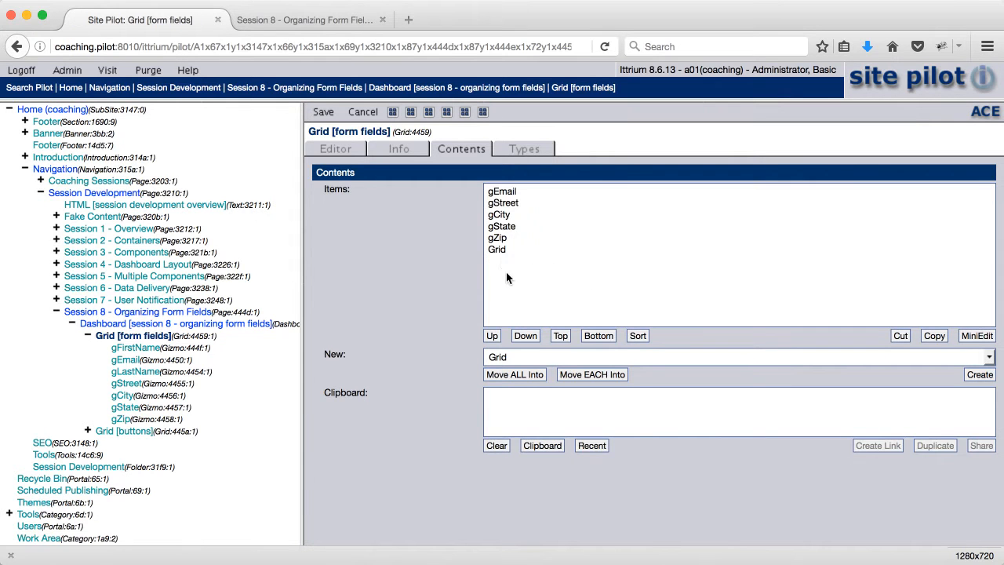
pyautogui.click(497, 249)
pyautogui.click(561, 335)
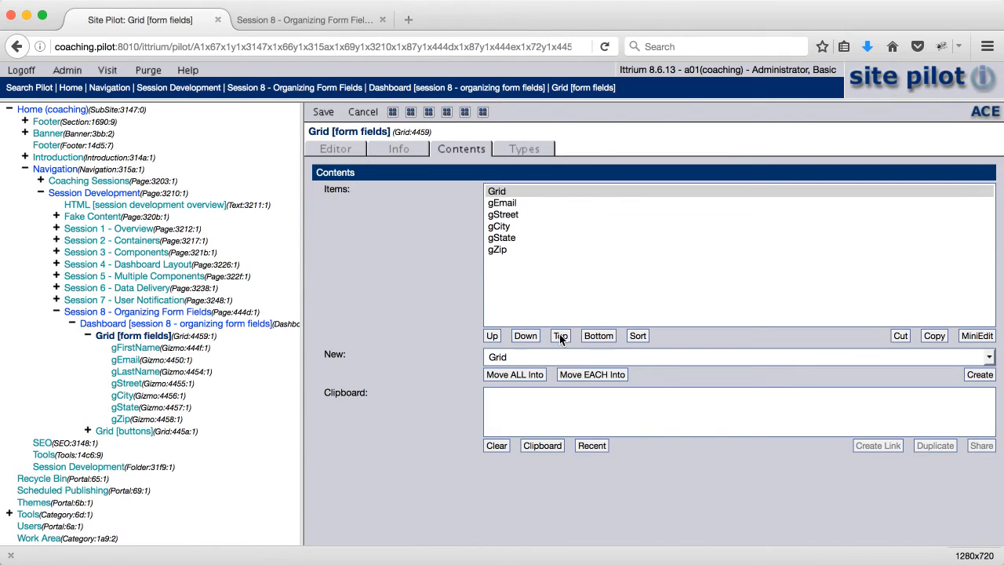
# - Open the new grid holding gFirstName and gLastName and change its title to Grid [name]
pyautogui.click(392, 112)
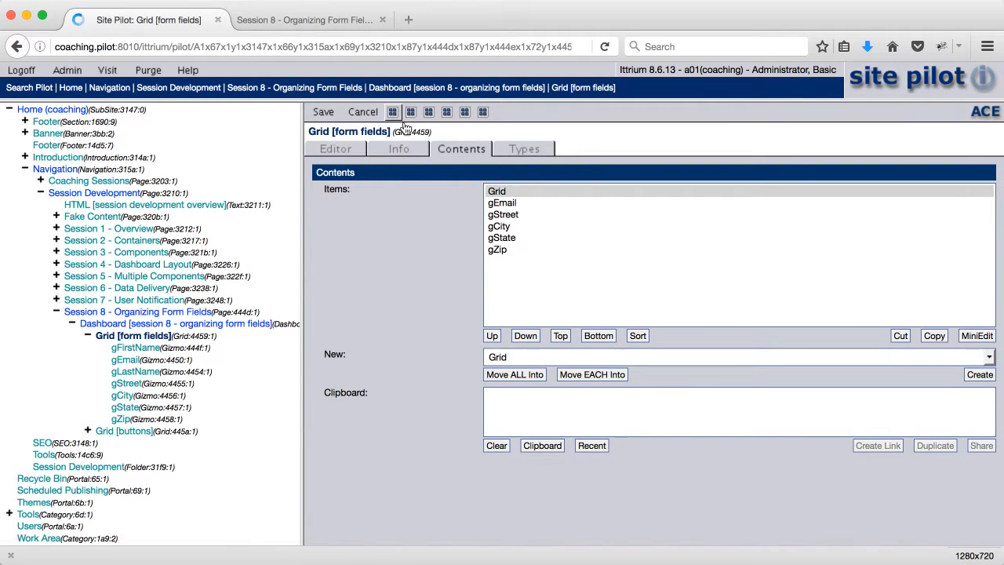
pyautogui.click(515, 192)
pyautogui.write('[name')
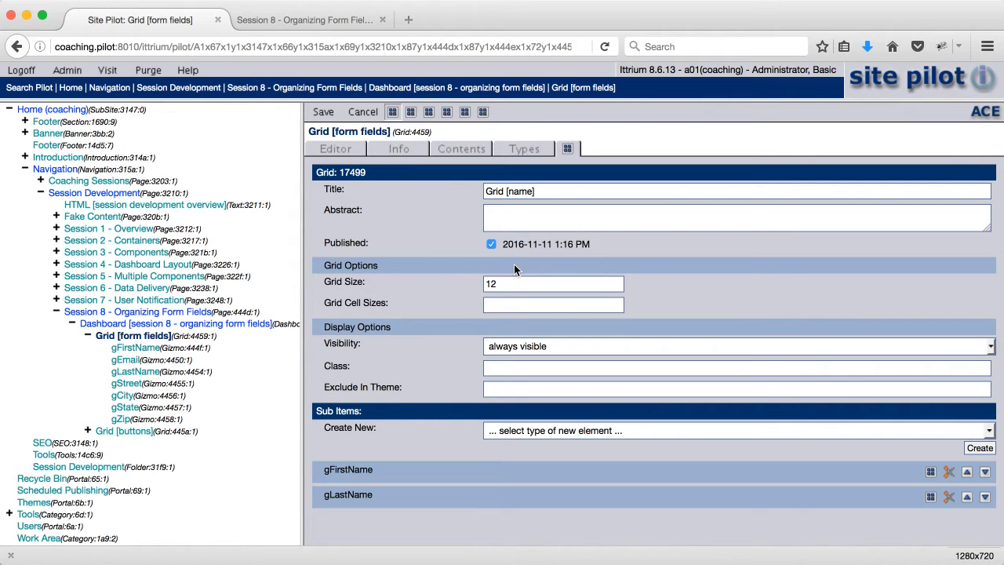
# - Set the Grid Size of Grid [name] to 24(100%) and its Grid Cell Sizes to 12
pyautogui.doubleClick(511, 286)
pyautogui.write('24(')
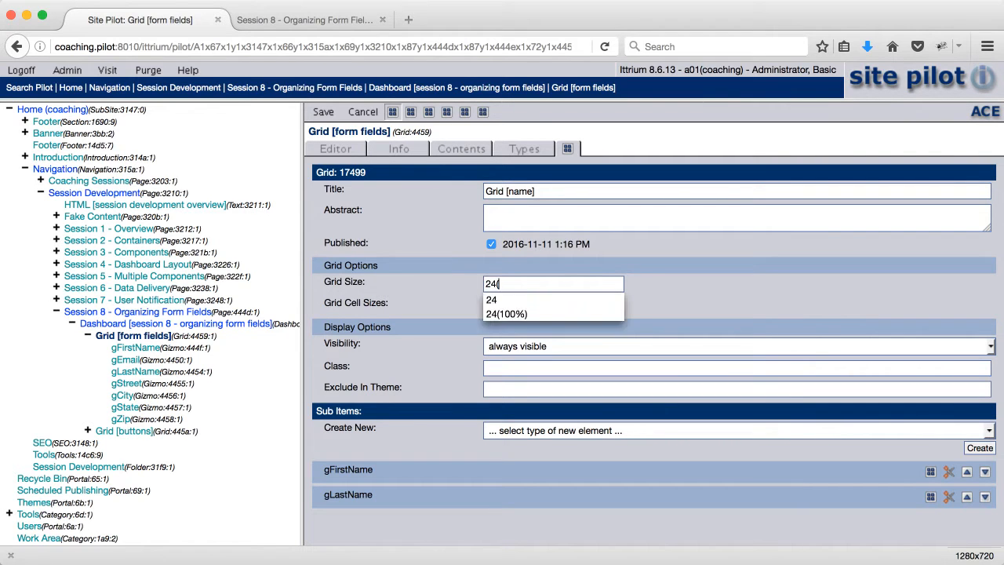
pyautogui.write('100%')
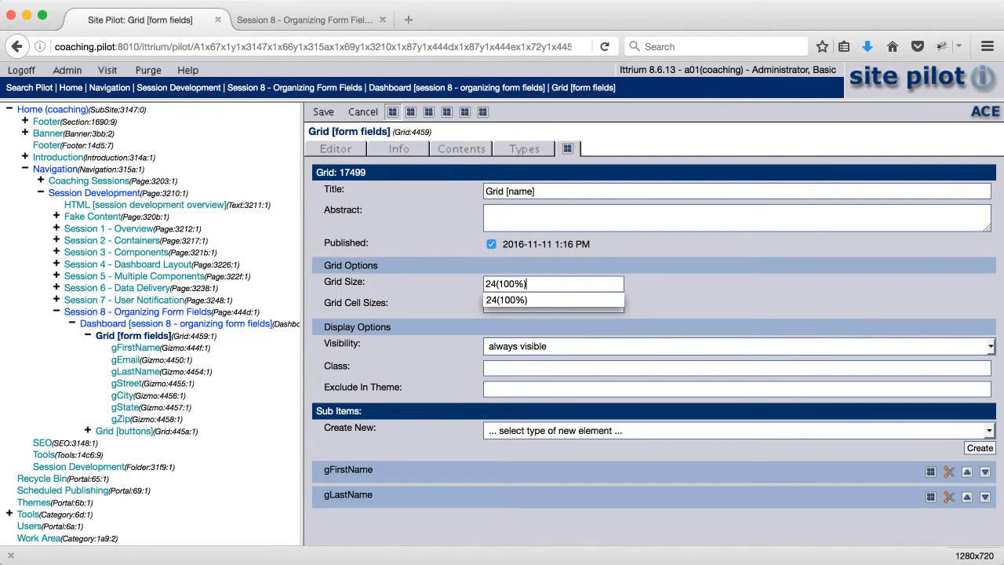
pyautogui.press('Tab')
pyautogui.write('12')
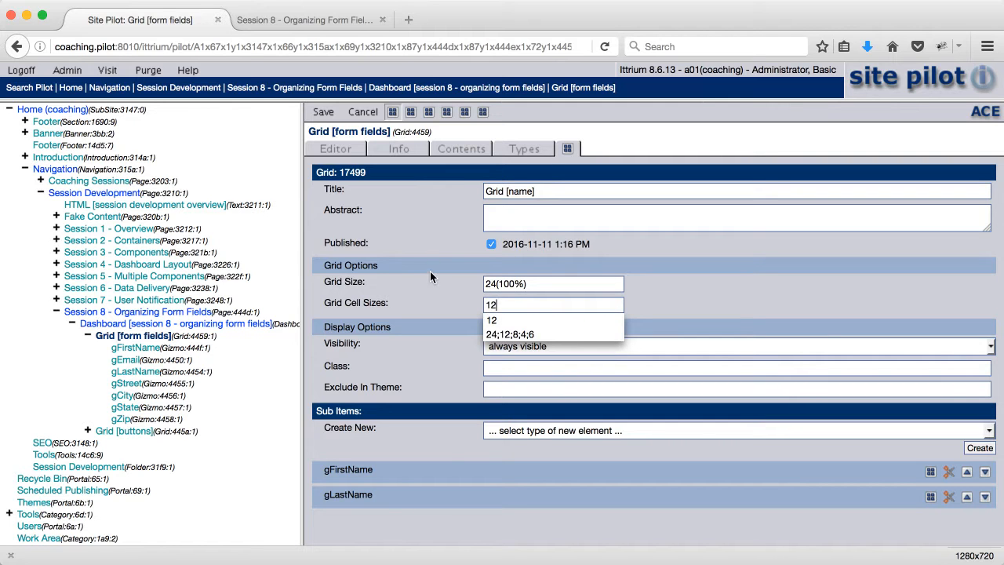
# - In the contents of Grid [form fields], move gCity, gState and gZip together into a single new Grid
pyautogui.click(461, 149)
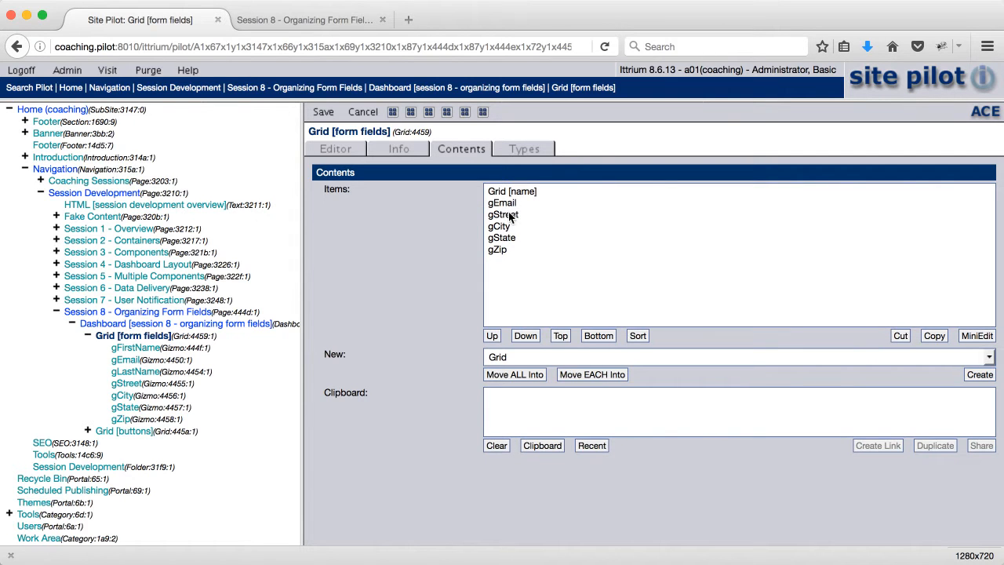
pyautogui.click(500, 225)
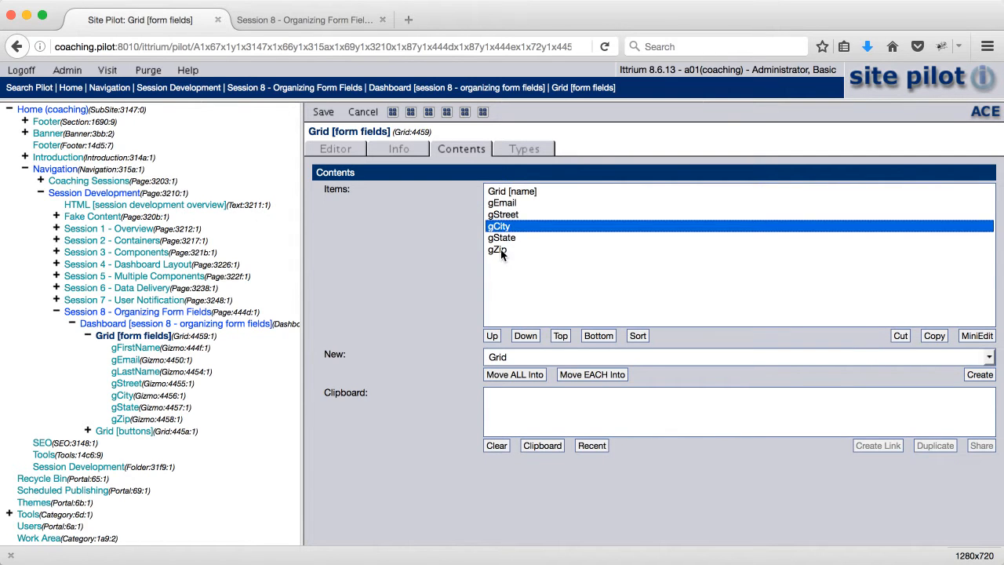
pyautogui.keyDown('shift'); pyautogui.click(502, 249); pyautogui.keyUp('shift')
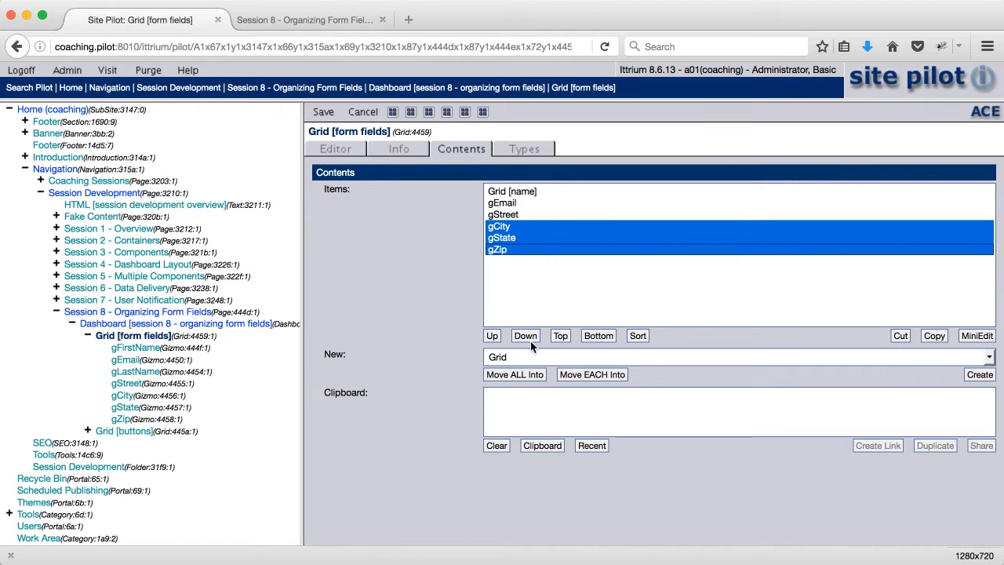
pyautogui.click(515, 374)
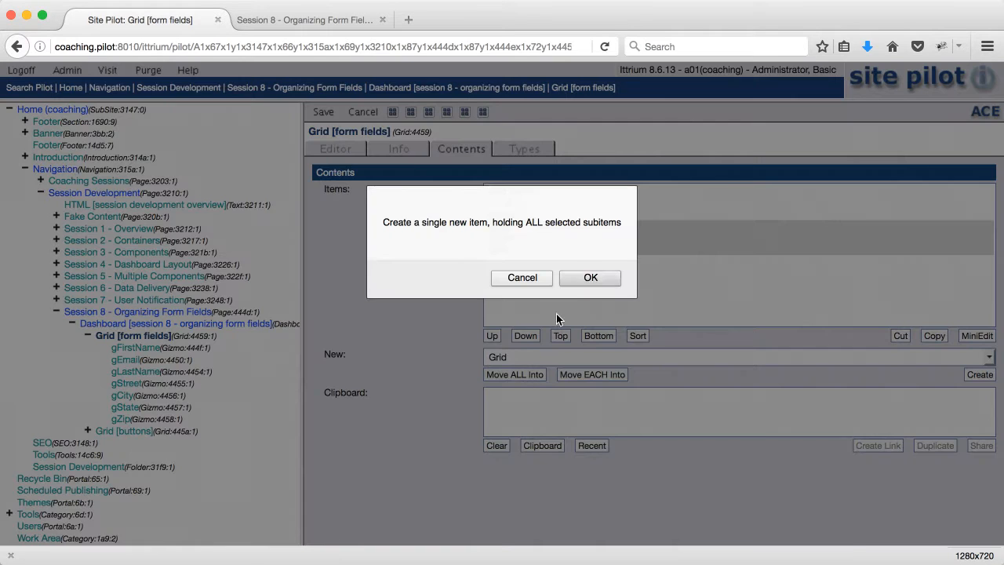
pyautogui.click(586, 277)
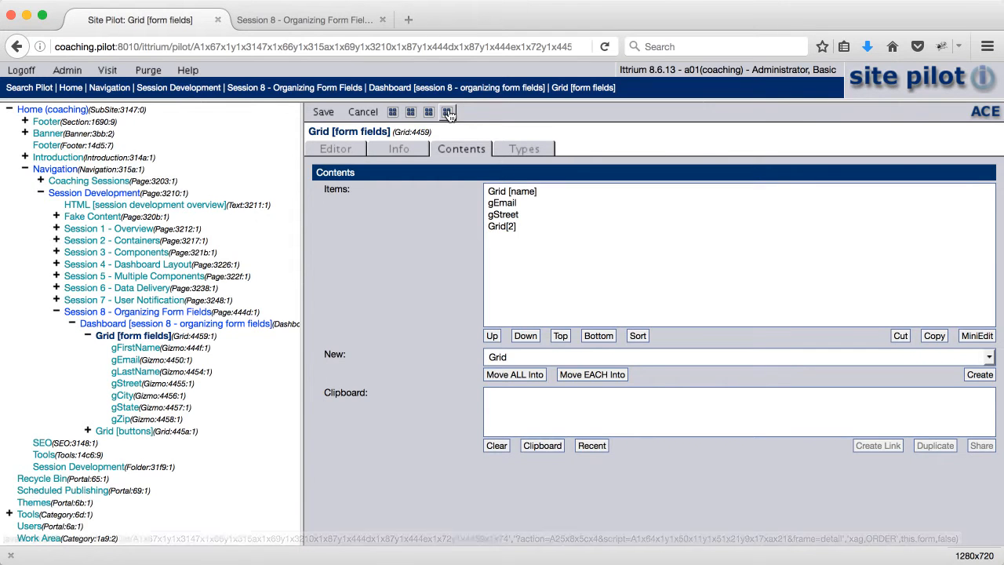
# - Open the new grid holding gCity, gState and gZip and change its title to Grid [city state and zip]
pyautogui.click(525, 194)
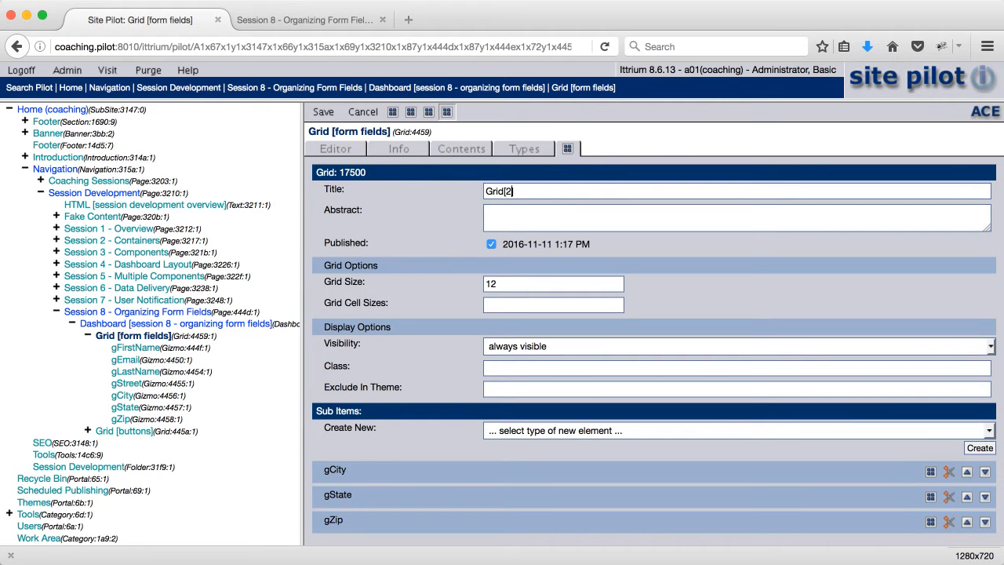
pyautogui.press('BackSpace')
pyautogui.press('BackSpace')
pyautogui.press('BackSpace')
pyautogui.write('[city state and zip')
# - Set the Grid Size of Grid [city state and zip] to 24(100%) and its Grid Cell Sizes to 12;4;8, and save the changes
pyautogui.moveTo(518, 286); pyautogui.dragTo(440, 287)
pyautogui.write('24(1')
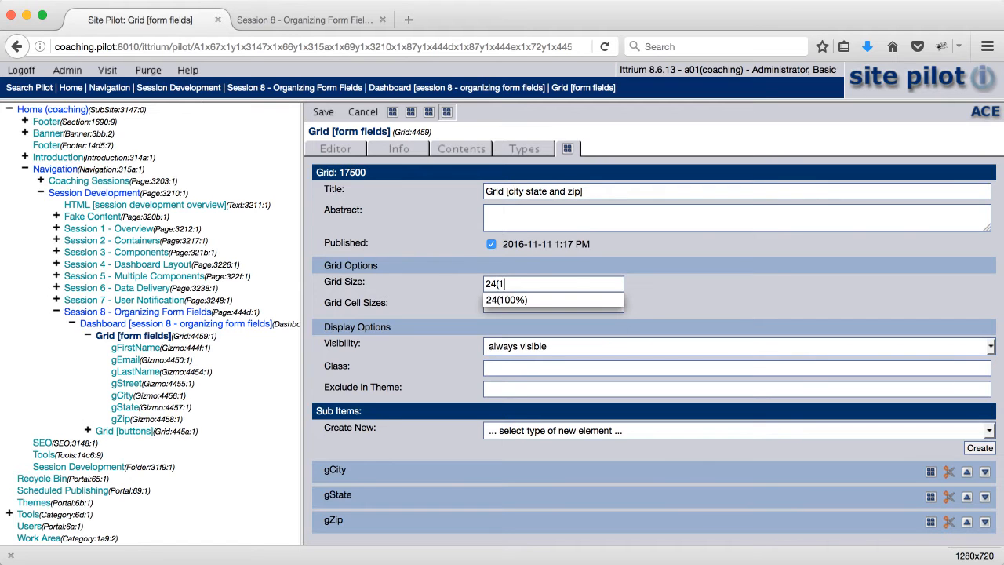
pyautogui.write('00%)')
pyautogui.press('Tab')
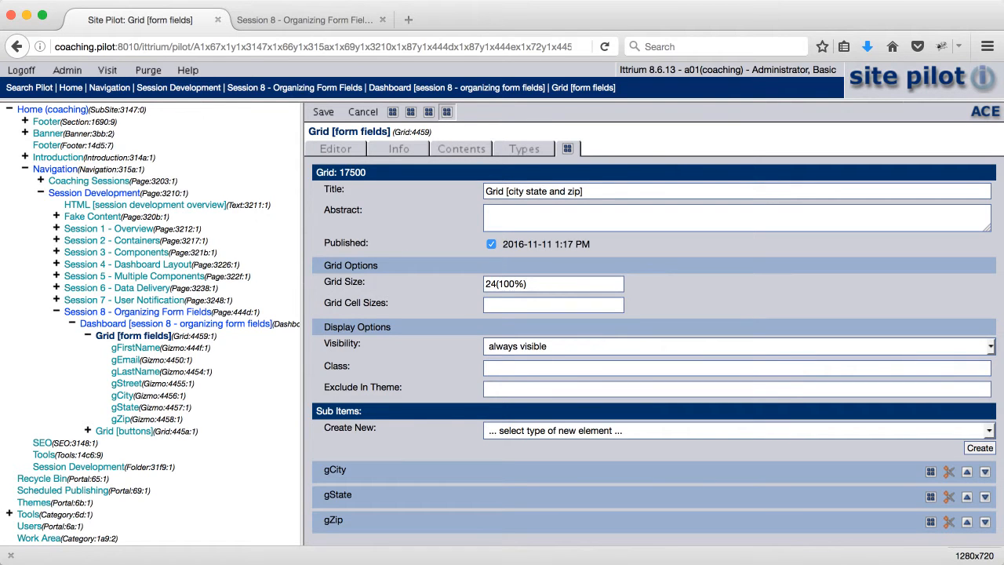
pyautogui.write('12')
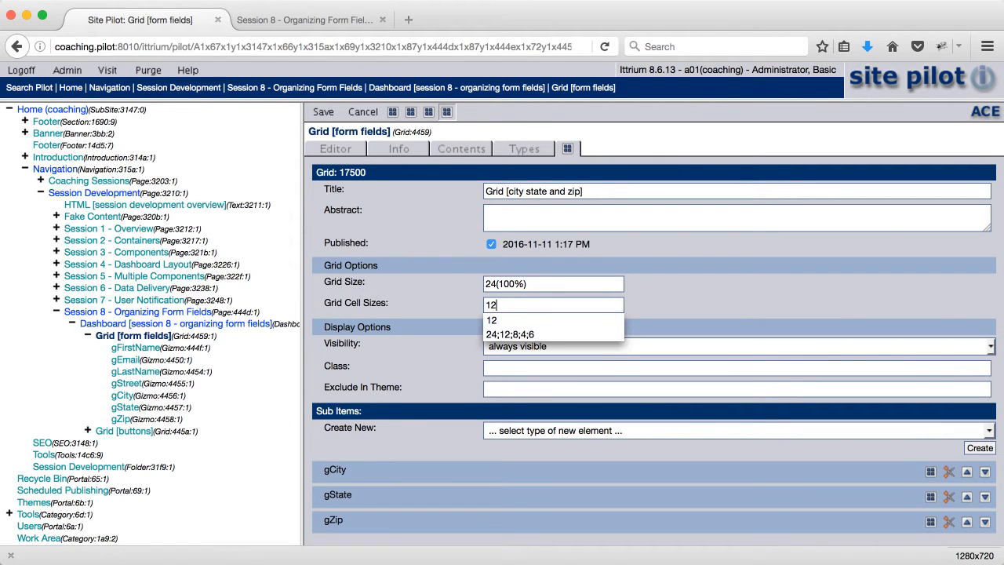
pyautogui.write(';')
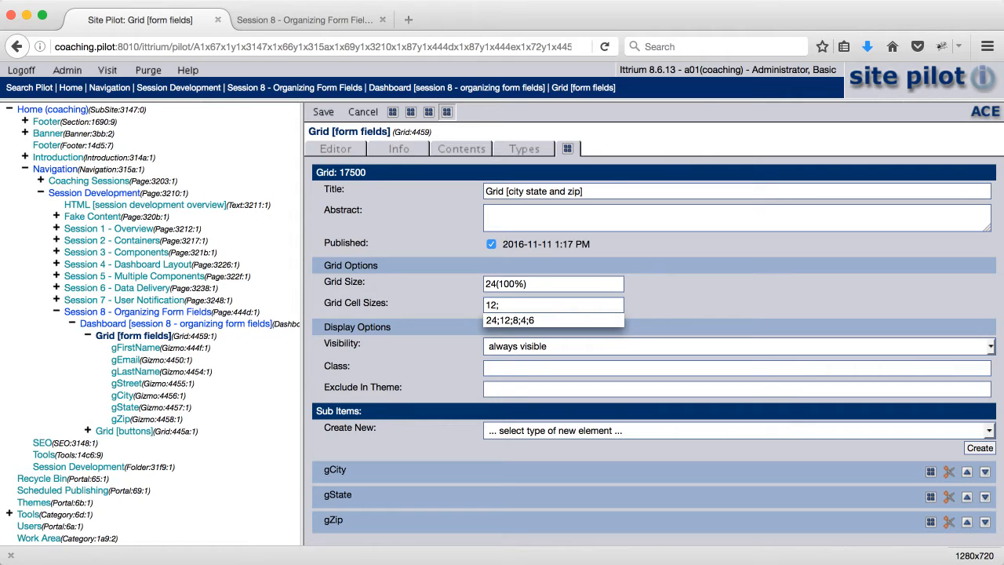
pyautogui.write('4;8')
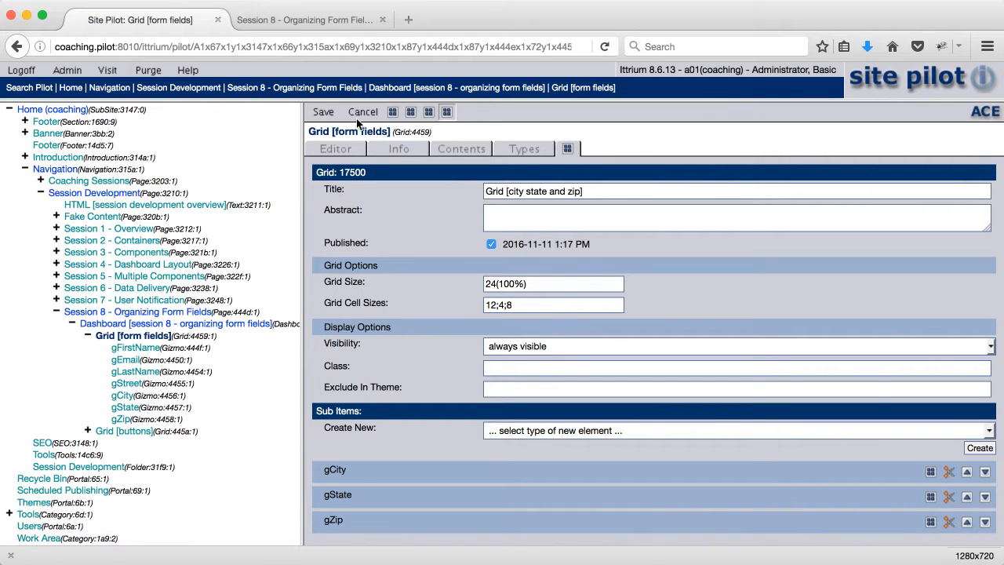
pyautogui.click(323, 111)
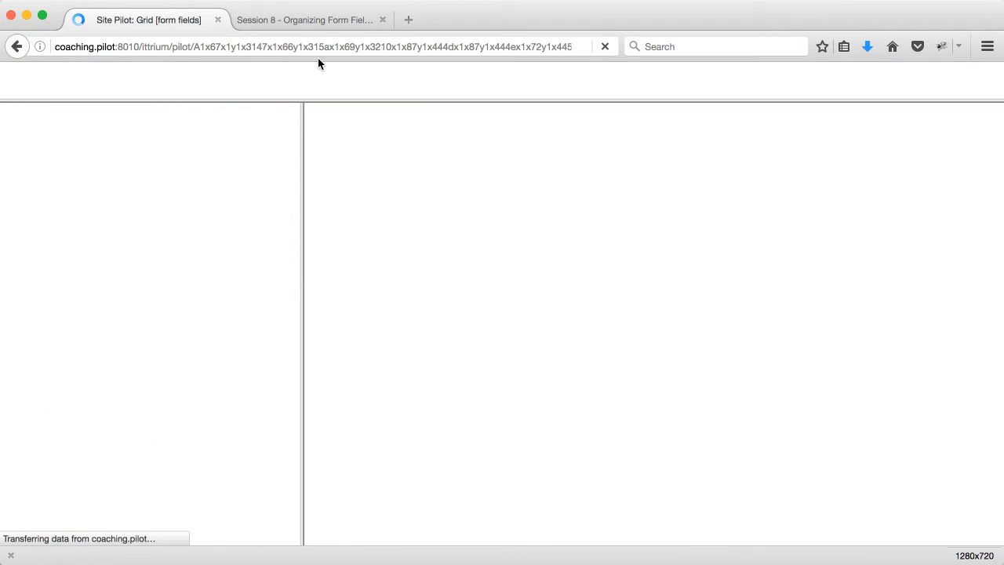
# - Reload the Session 8 - Organizing Form Fields page and fill in the contact's first and last name
pyautogui.click(306, 20)
pyautogui.click(604, 46)
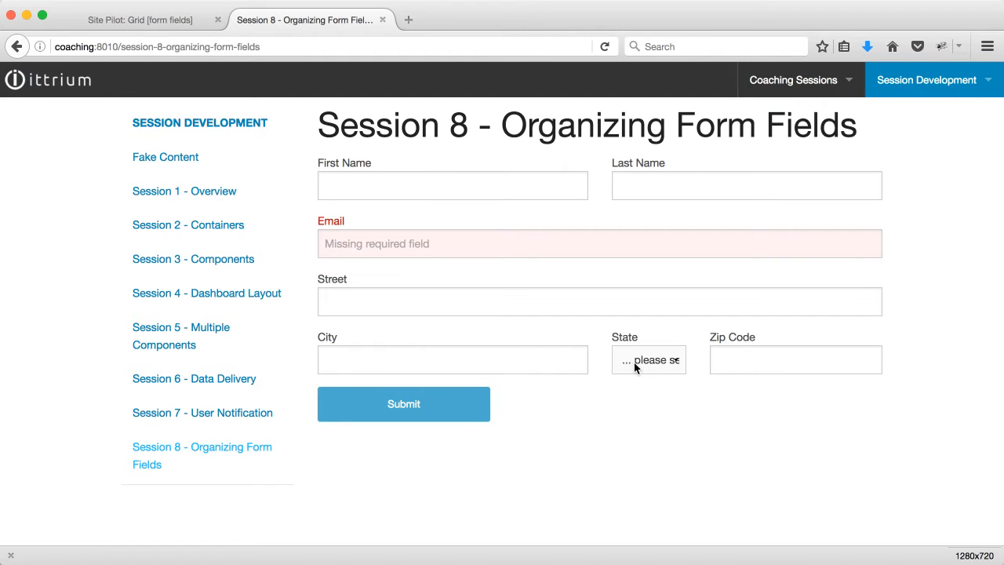
pyautogui.click(413, 181)
pyautogui.press('Tab')
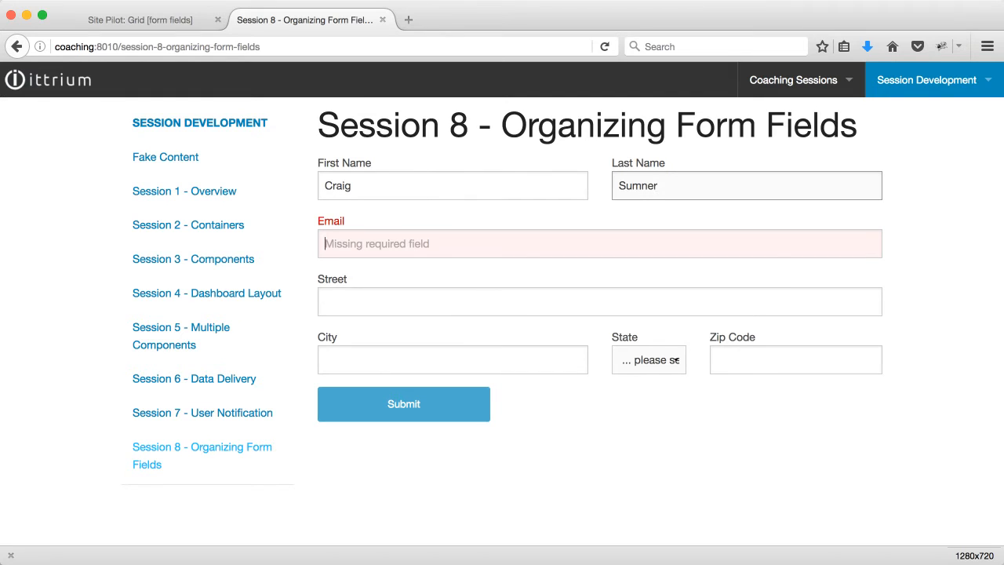
# - Fill in the contact's e-mail address and correct its mistyped domain
pyautogui.press('Tab')
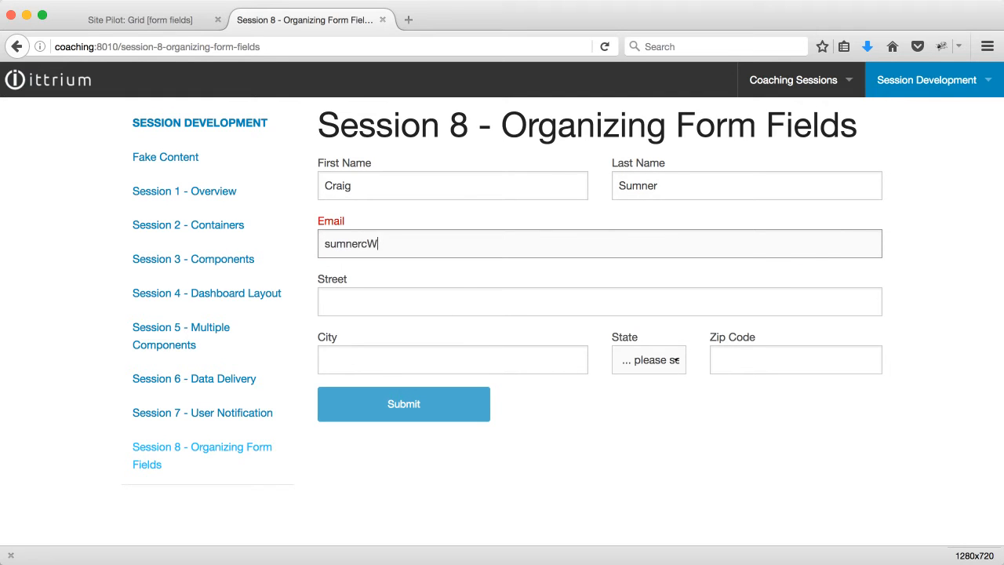
pyautogui.press('Tab')
pyautogui.click(392, 246)
pyautogui.write('c')
pyautogui.press('Tab')
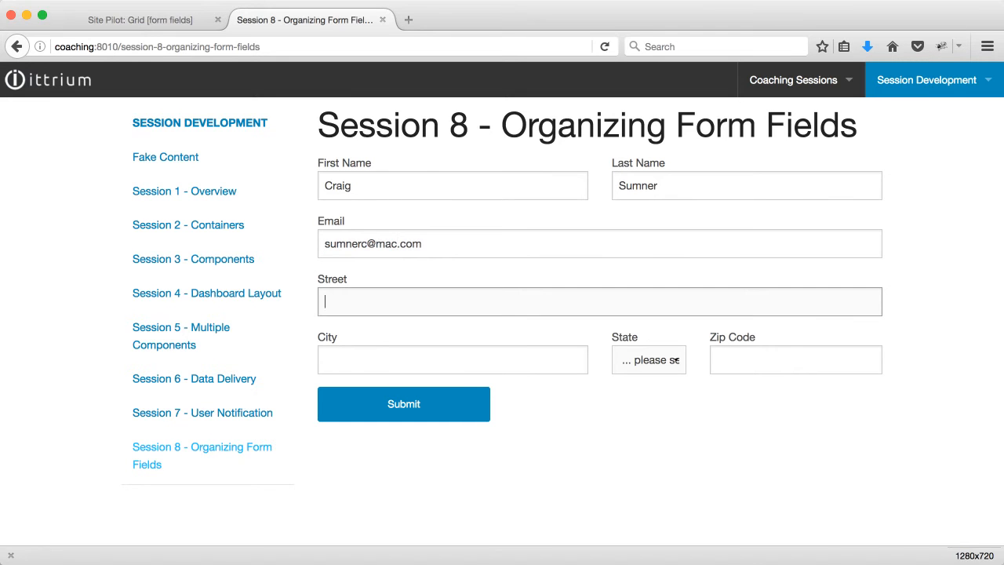
# - Fill in the contact's street, city, state and zip code, and submit the form
pyautogui.press('Tab')
pyautogui.write('Excelsior')
pyautogui.press('Tab')
pyautogui.write('mn')
pyautogui.press('Tab')
pyautogui.write('55331')
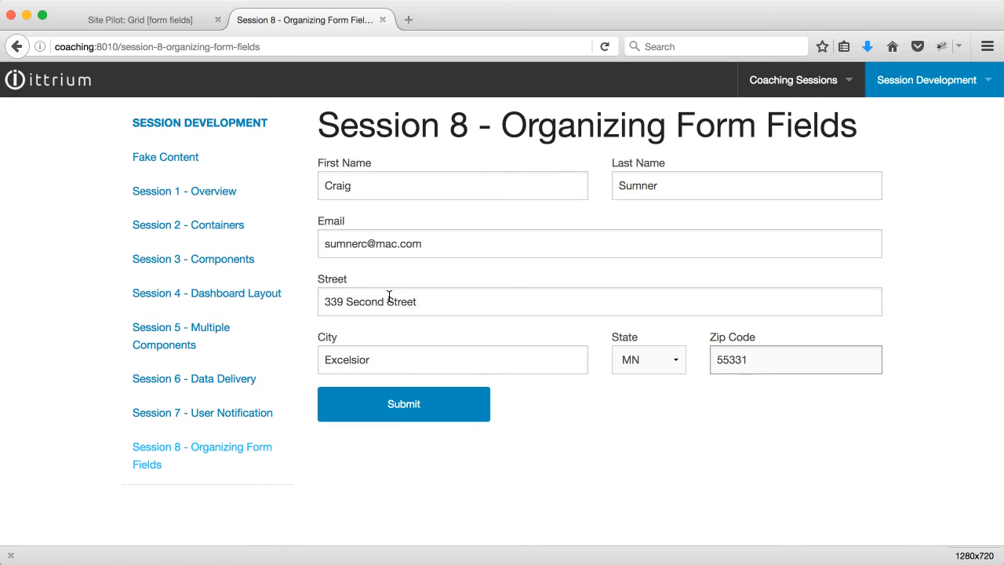
pyautogui.click(398, 412)
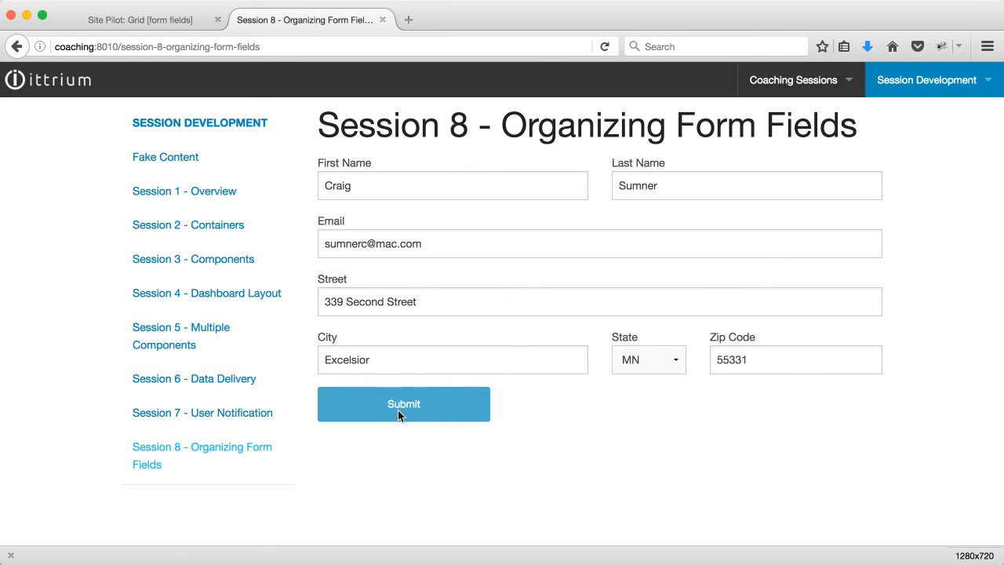